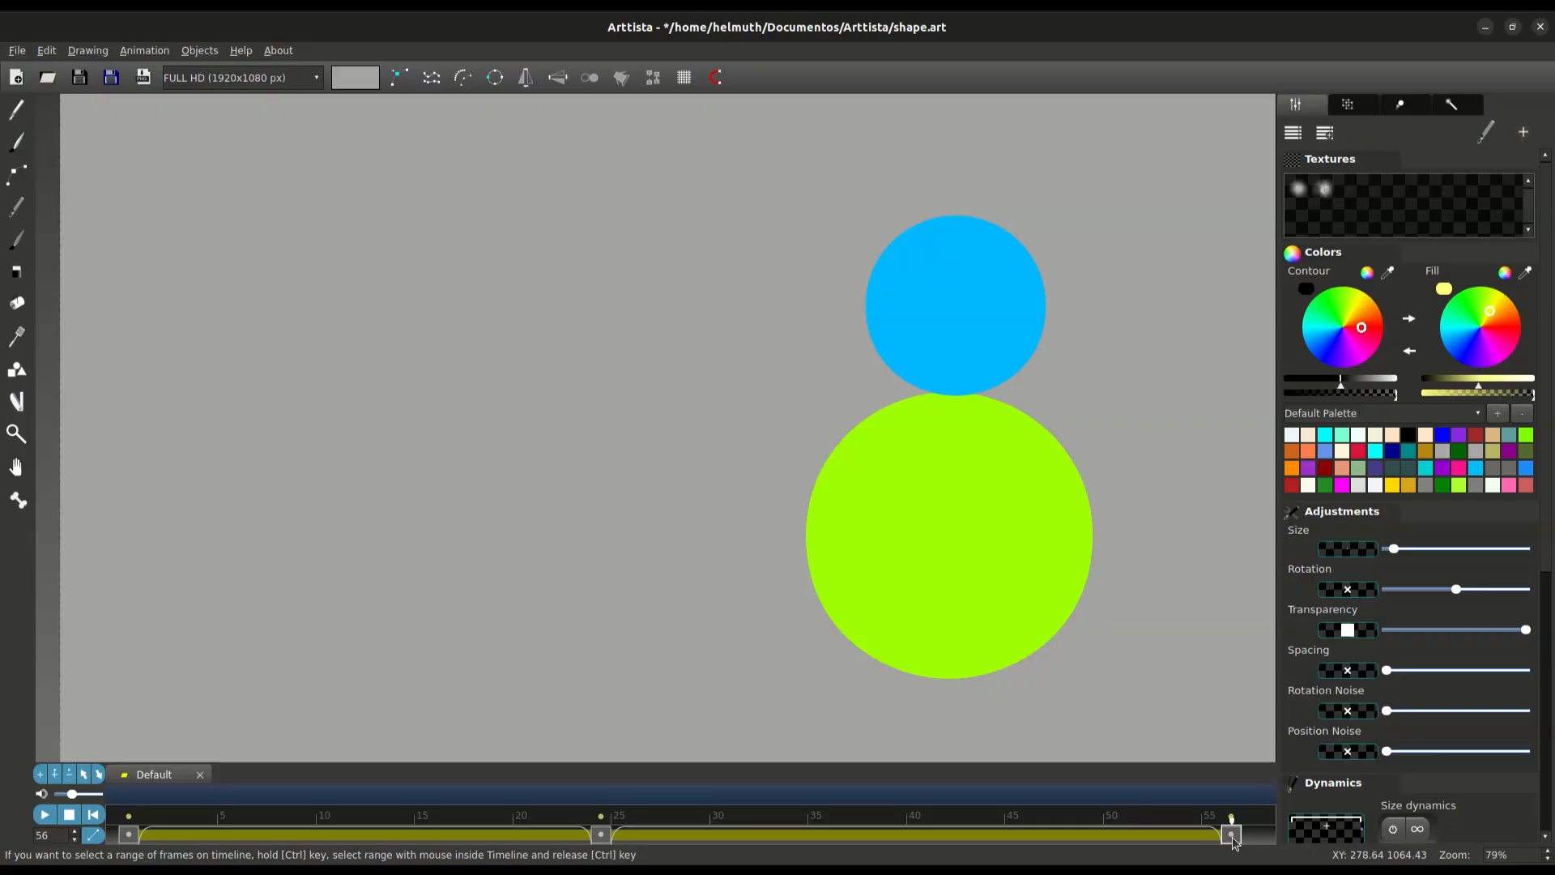
# At frame 0, paint a soft dark green shadow stroke confined to the green circle, along its left side
pyautogui.moveTo(1148, 843); pyautogui.dragTo(102, 812)
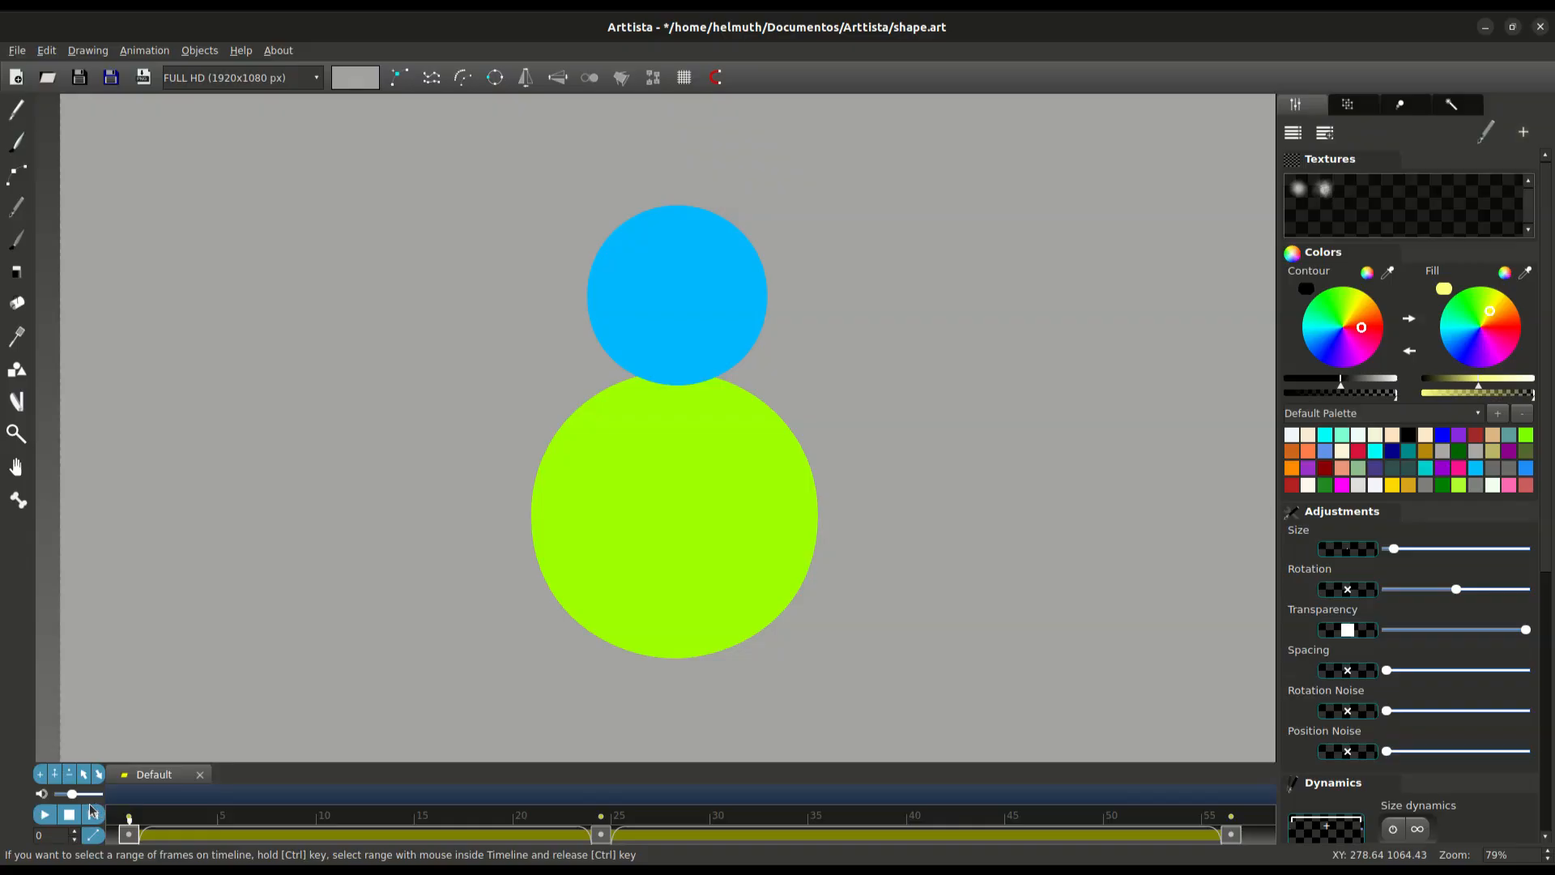
pyautogui.press('s')
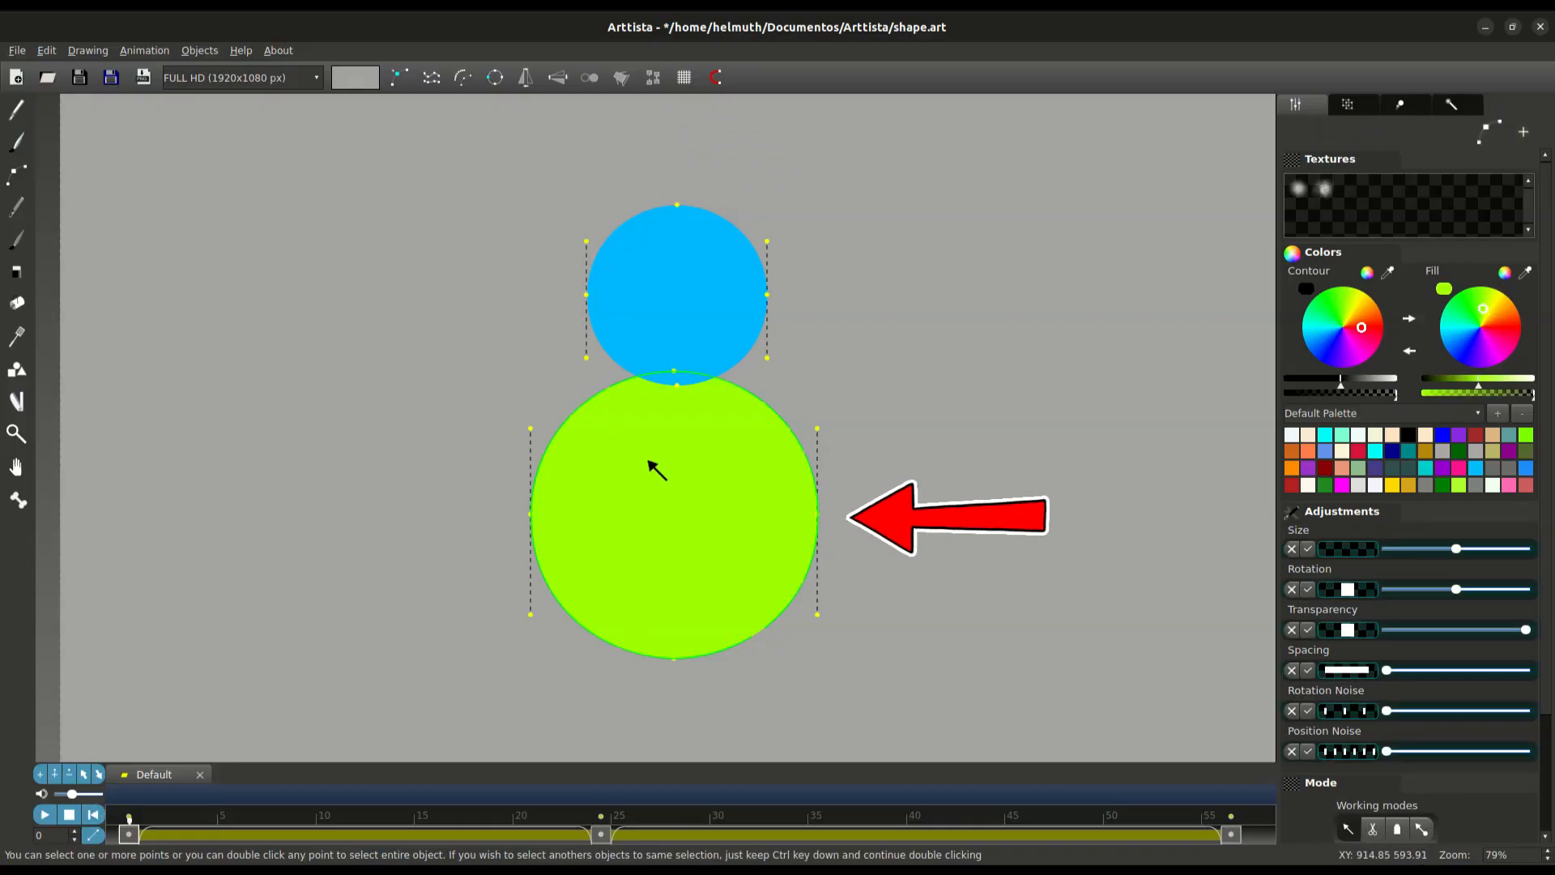
pyautogui.doubleClick(712, 465)
pyautogui.click(17, 142)
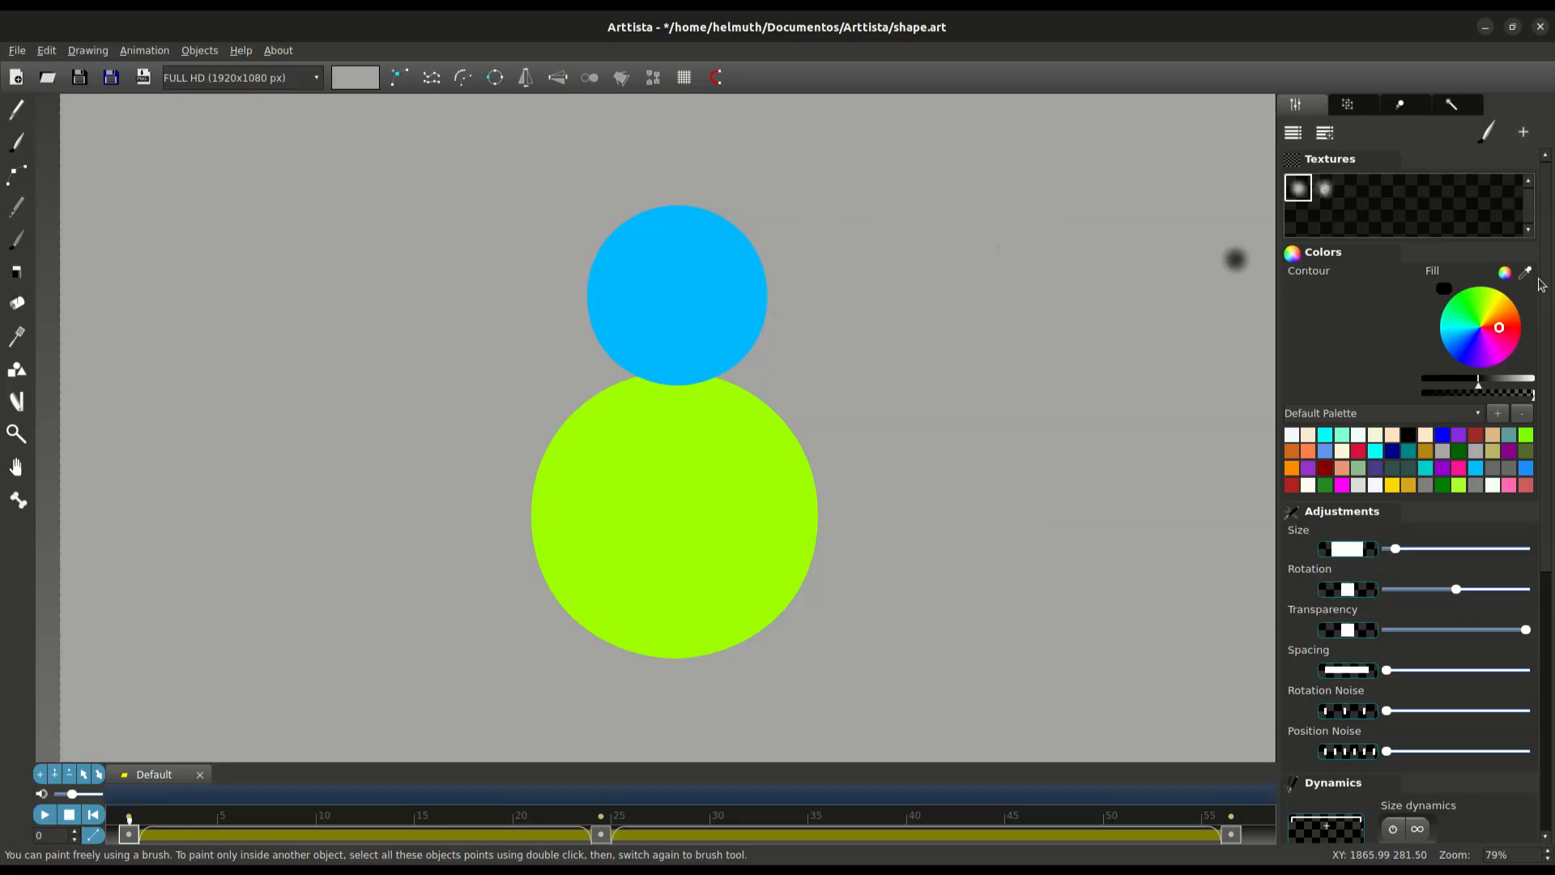
pyautogui.click(1413, 549)
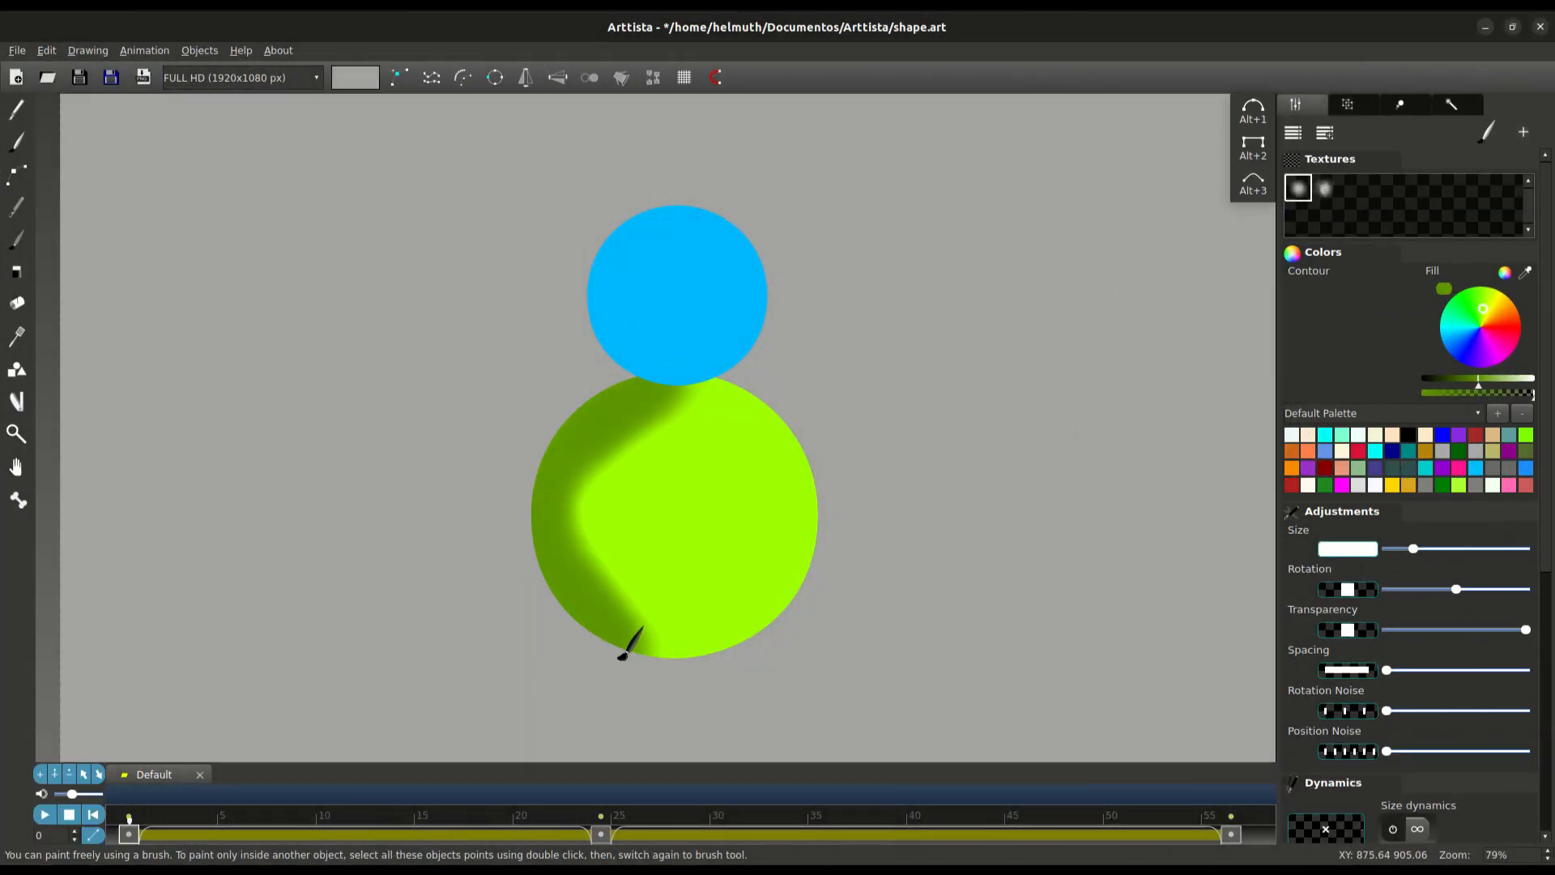
pyautogui.click(652, 677)
pyautogui.moveTo(653, 677); pyautogui.dragTo(637, 353)
# Lower the green shadow stroke's opacity, nudge its three points into place along the circle's left edge, and enlarge the stroke slightly
pyautogui.moveTo(1498, 394); pyautogui.dragTo(1449, 394)
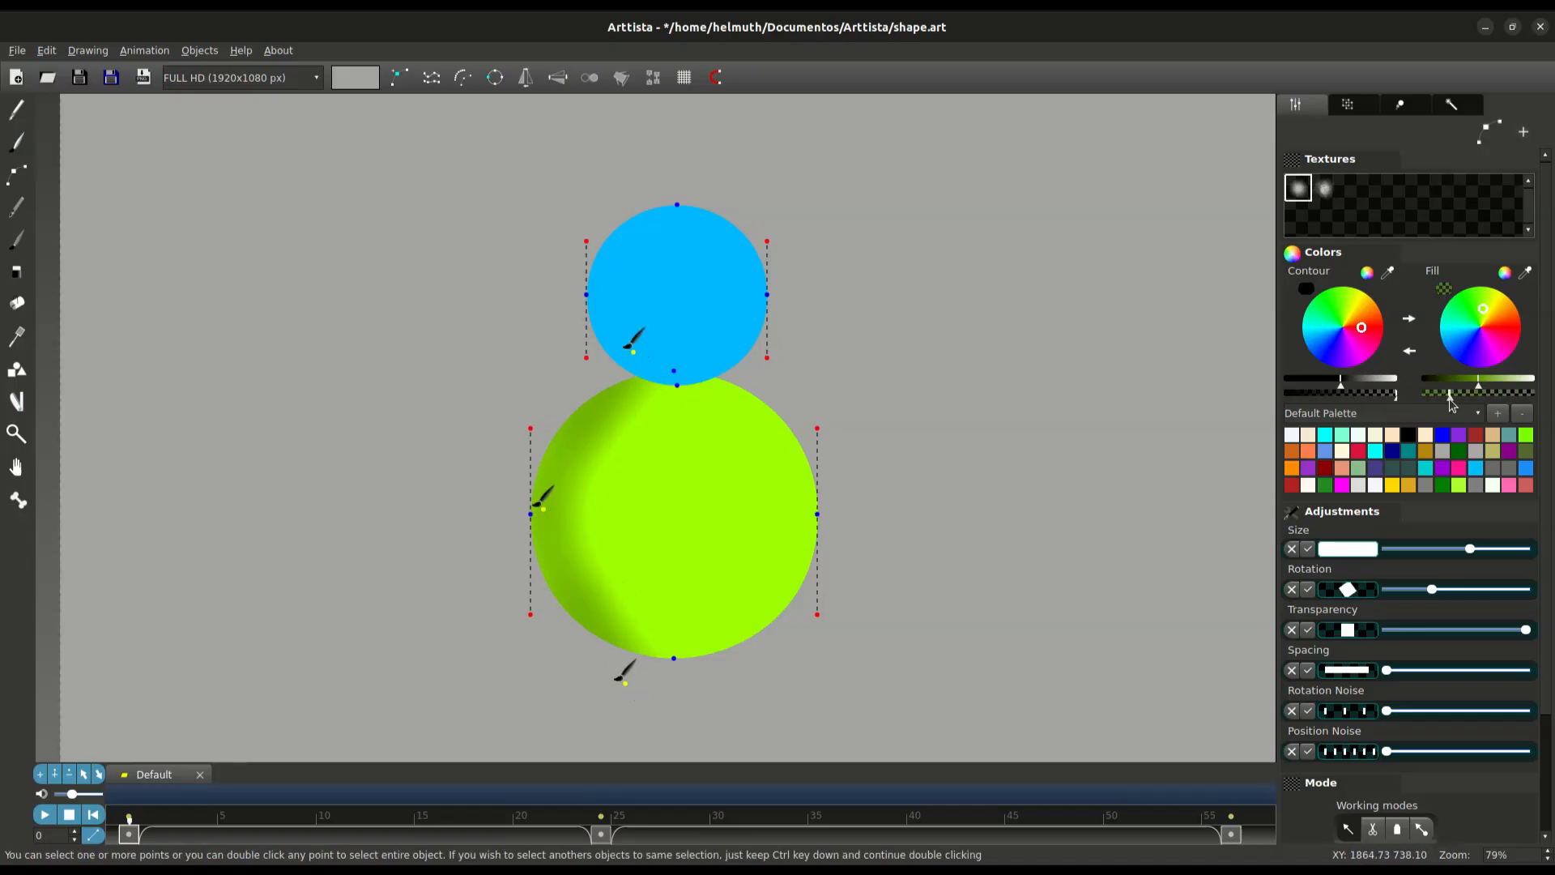
pyautogui.moveTo(633, 352); pyautogui.dragTo(636, 349)
pyautogui.click(627, 682)
pyautogui.moveTo(627, 683); pyautogui.dragTo(633, 671)
pyautogui.moveTo(544, 509); pyautogui.dragTo(543, 514)
pyautogui.moveTo(1470, 550); pyautogui.dragTo(1481, 549)
pyautogui.press('Tab')
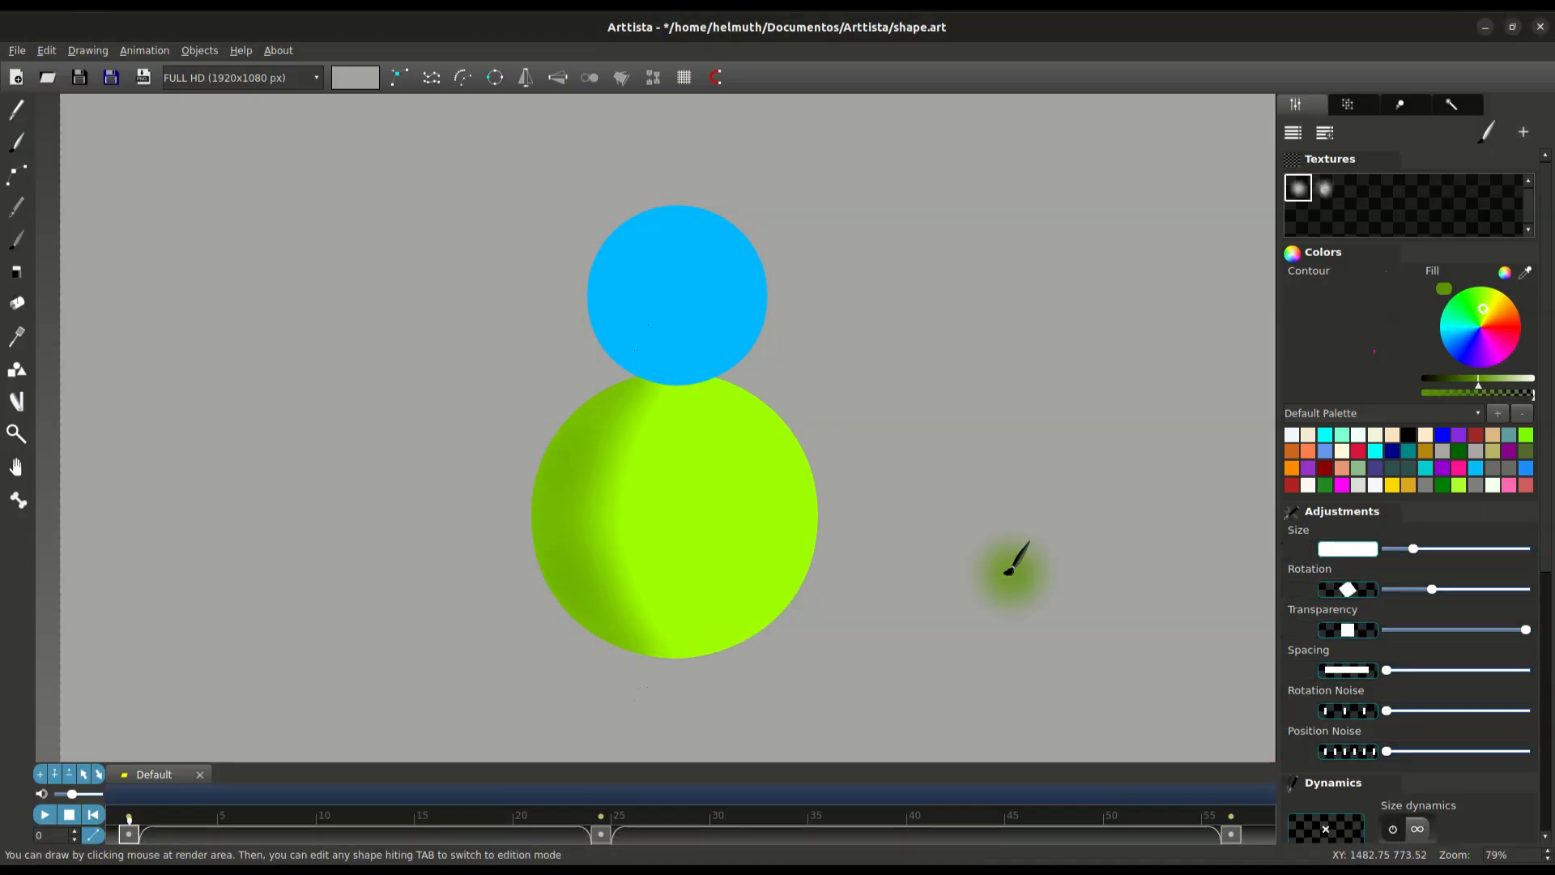
# Increase the Rotation Noise of the green circle's shadow stroke
pyautogui.press('Tab')
pyautogui.moveTo(1387, 710); pyautogui.dragTo(1476, 710)
pyautogui.press('Tab')
pyautogui.press('Tab')
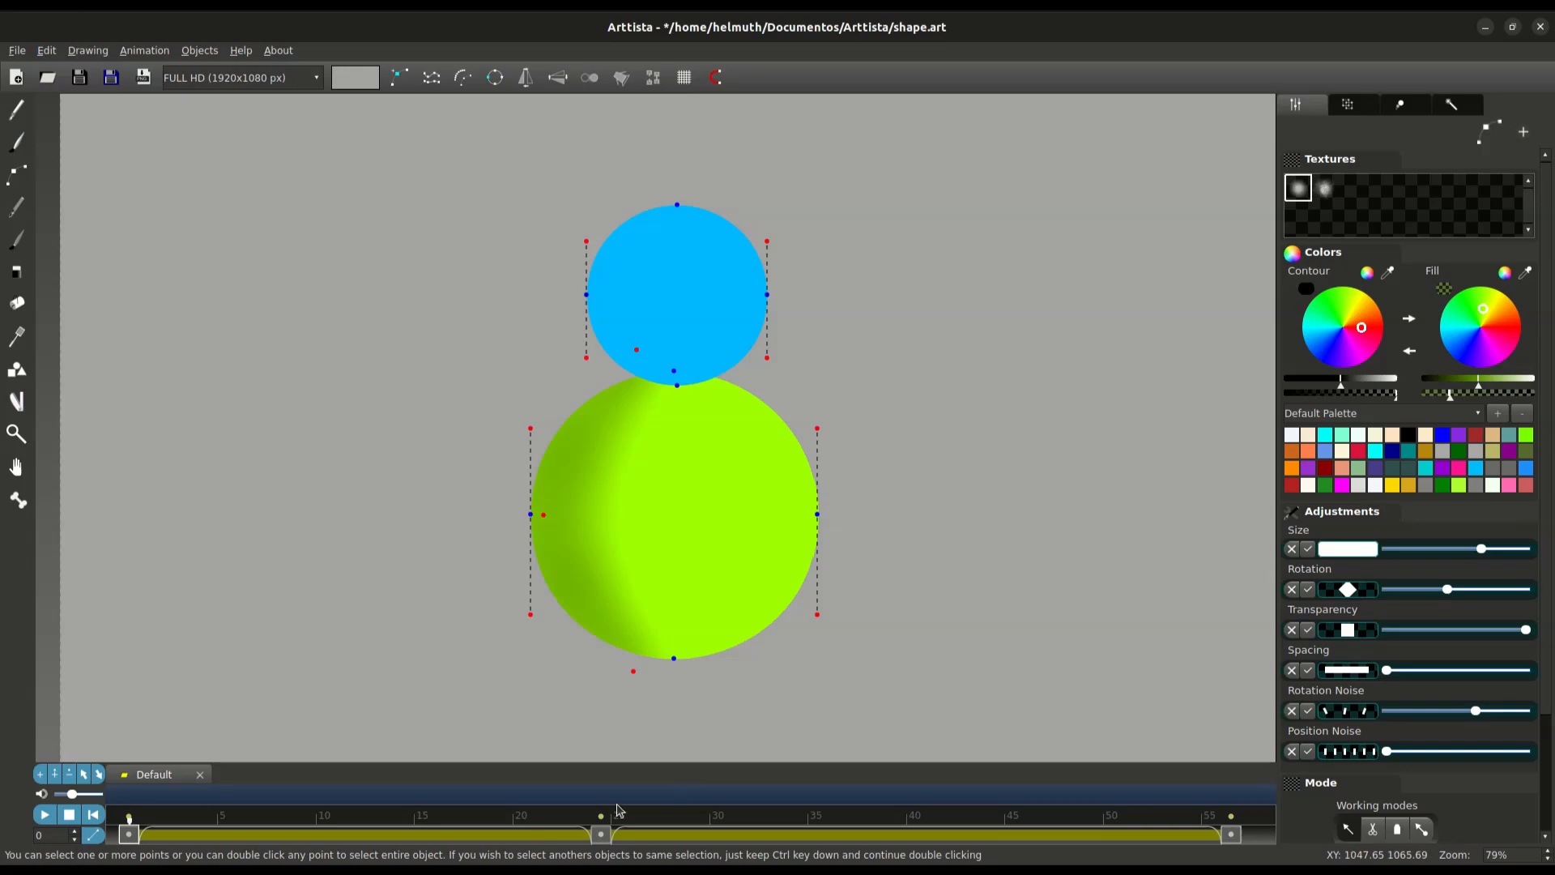
# Scrub the animation to frame 46 and back to frame 0 to check whether the shadow stroke moves with the circle
pyautogui.moveTo(167, 834); pyautogui.dragTo(1036, 851)
pyautogui.click(543, 515)
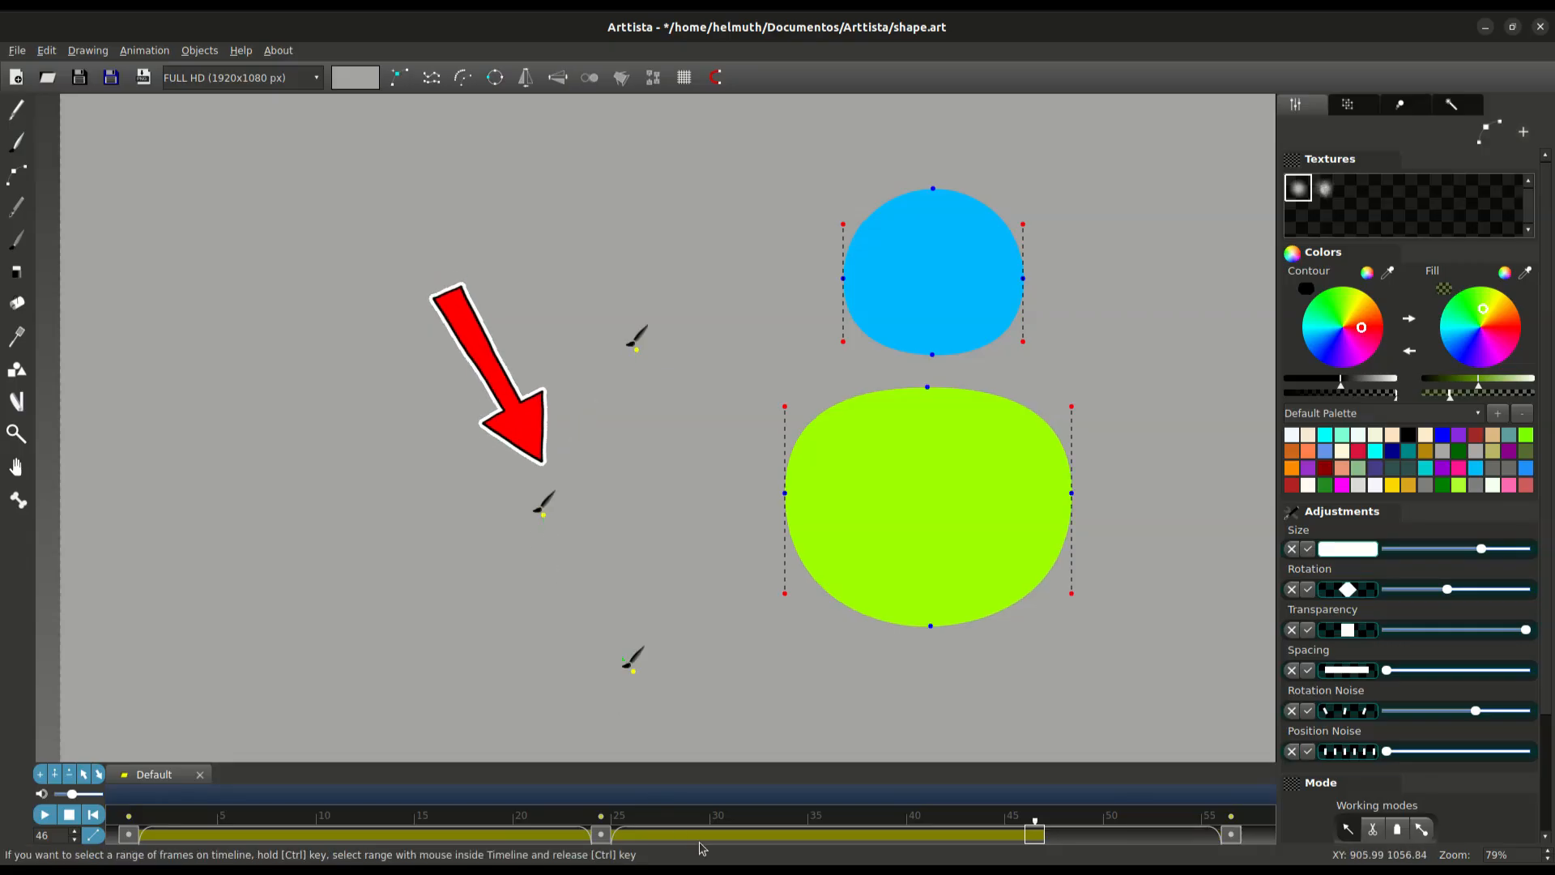
pyautogui.moveTo(736, 843); pyautogui.dragTo(2, 763)
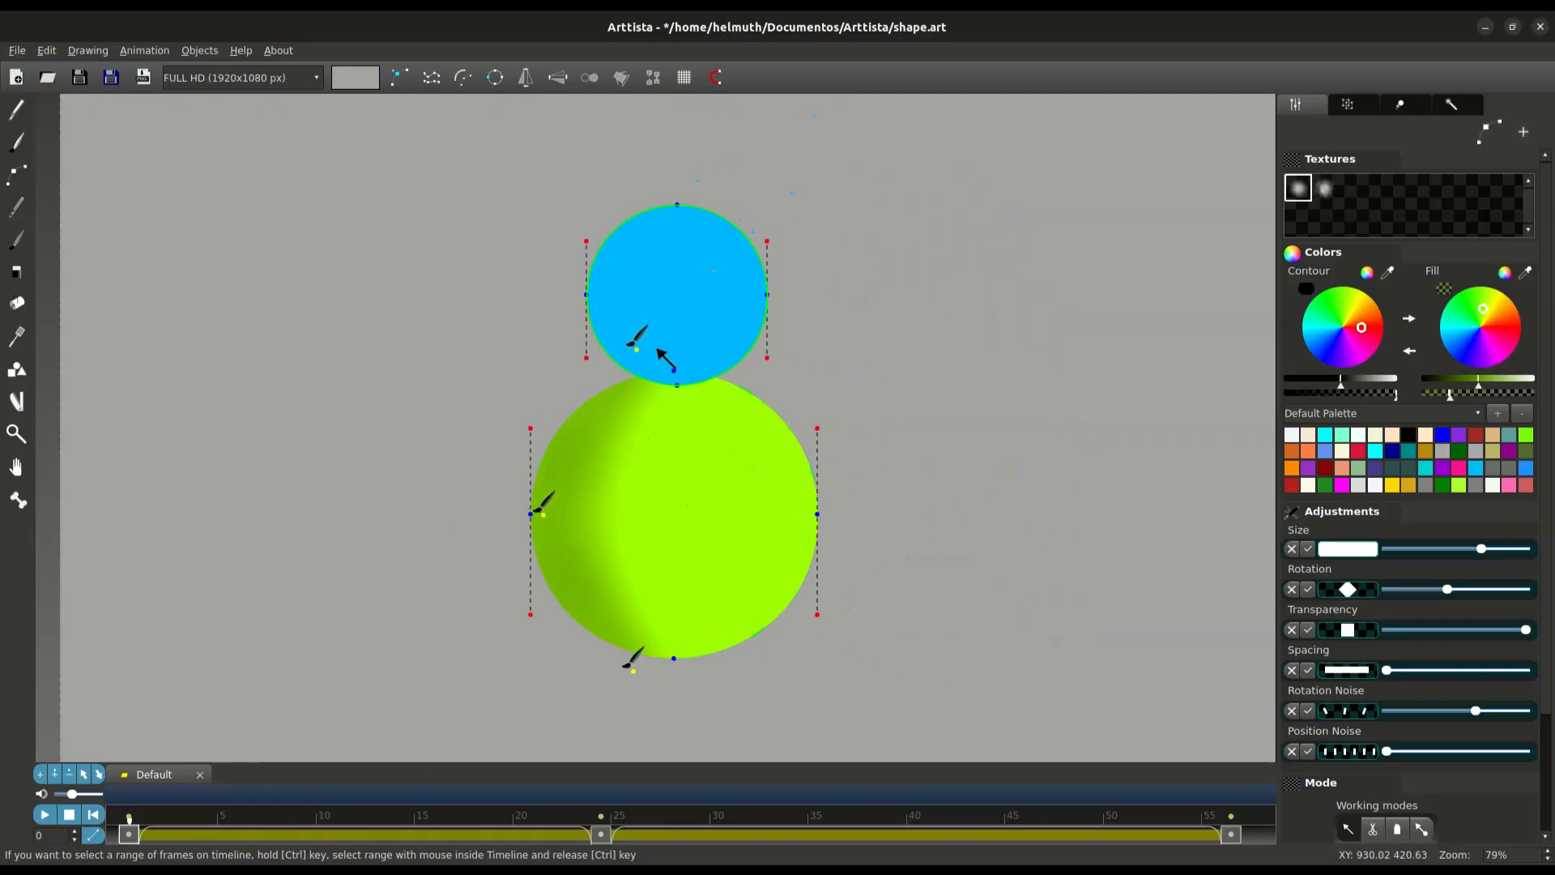
# Make the shadow stroke follow the green circle with Follow parent objects and scrub through the animation to check it
pyautogui.click(638, 350)
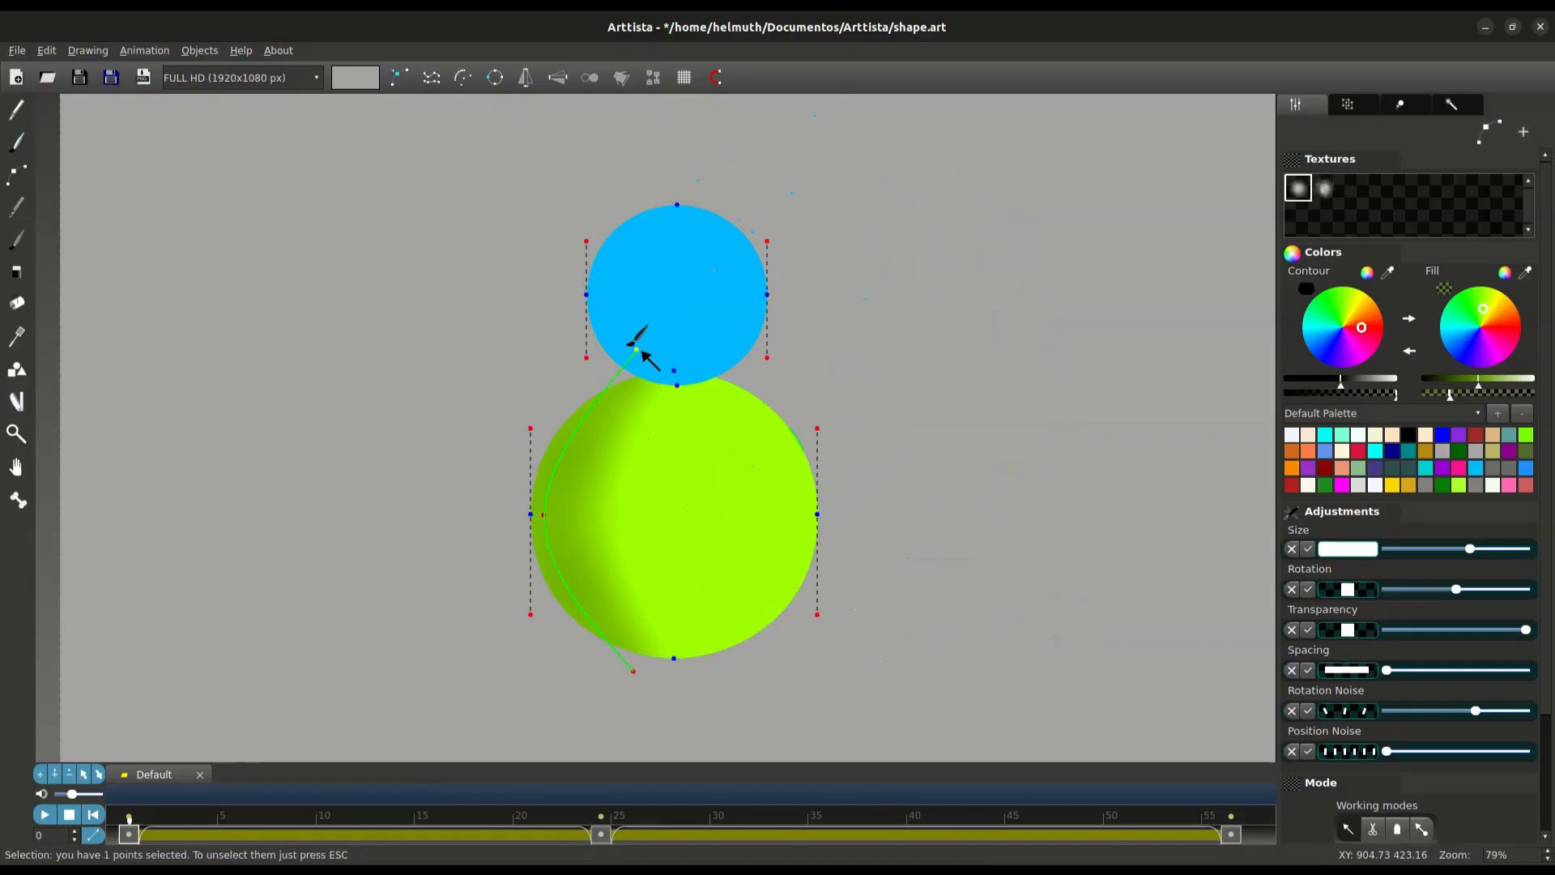
pyautogui.rightClick(945, 314)
pyautogui.moveTo(1022, 640)
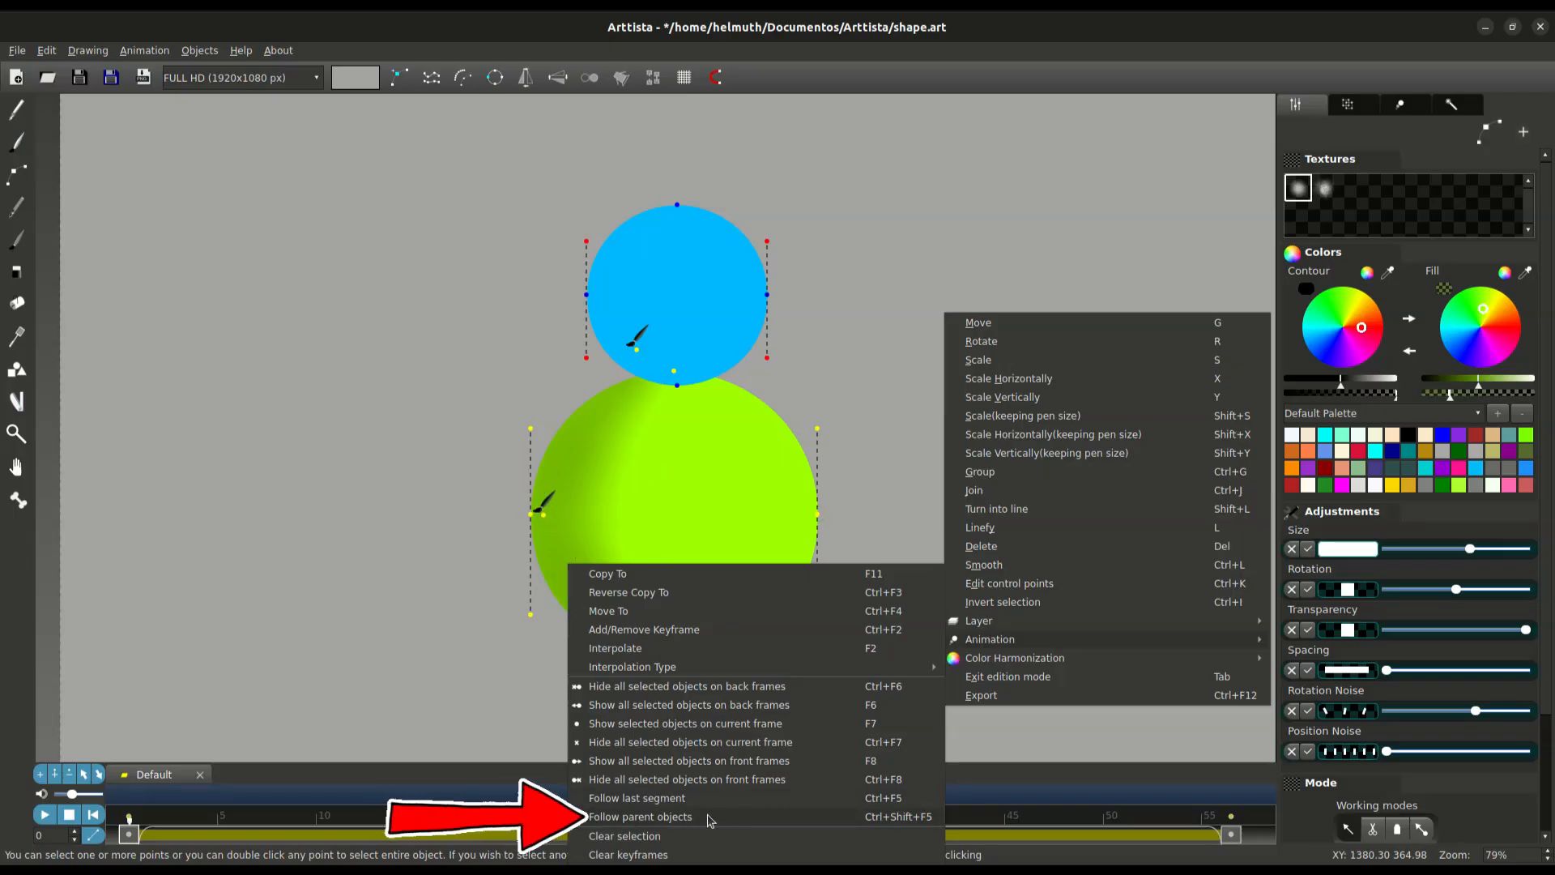
pyautogui.click(753, 819)
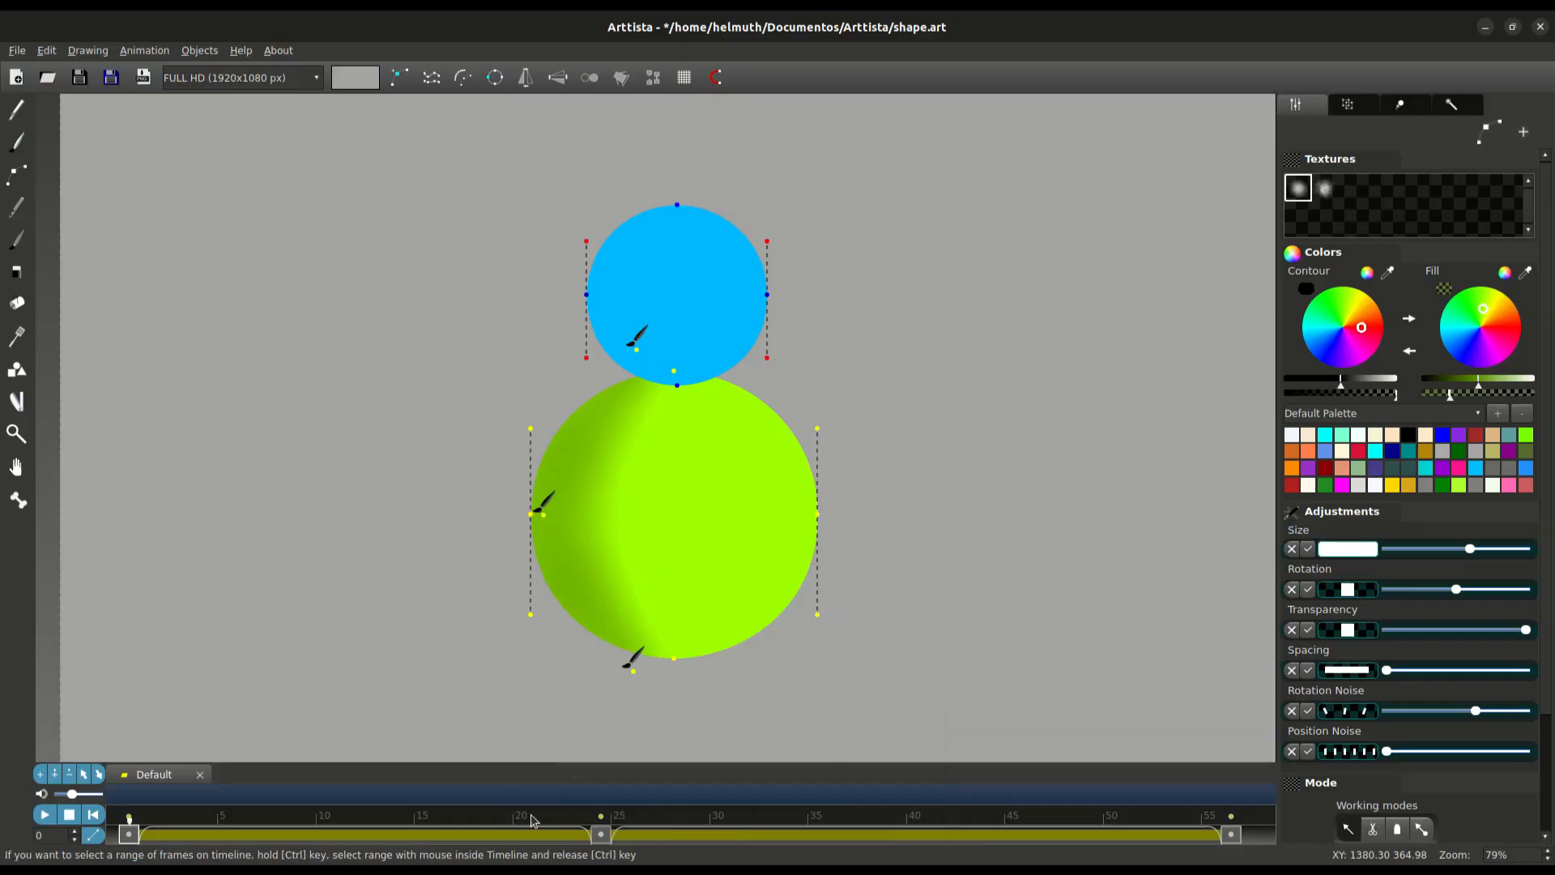
pyautogui.moveTo(171, 834); pyautogui.dragTo(1125, 764)
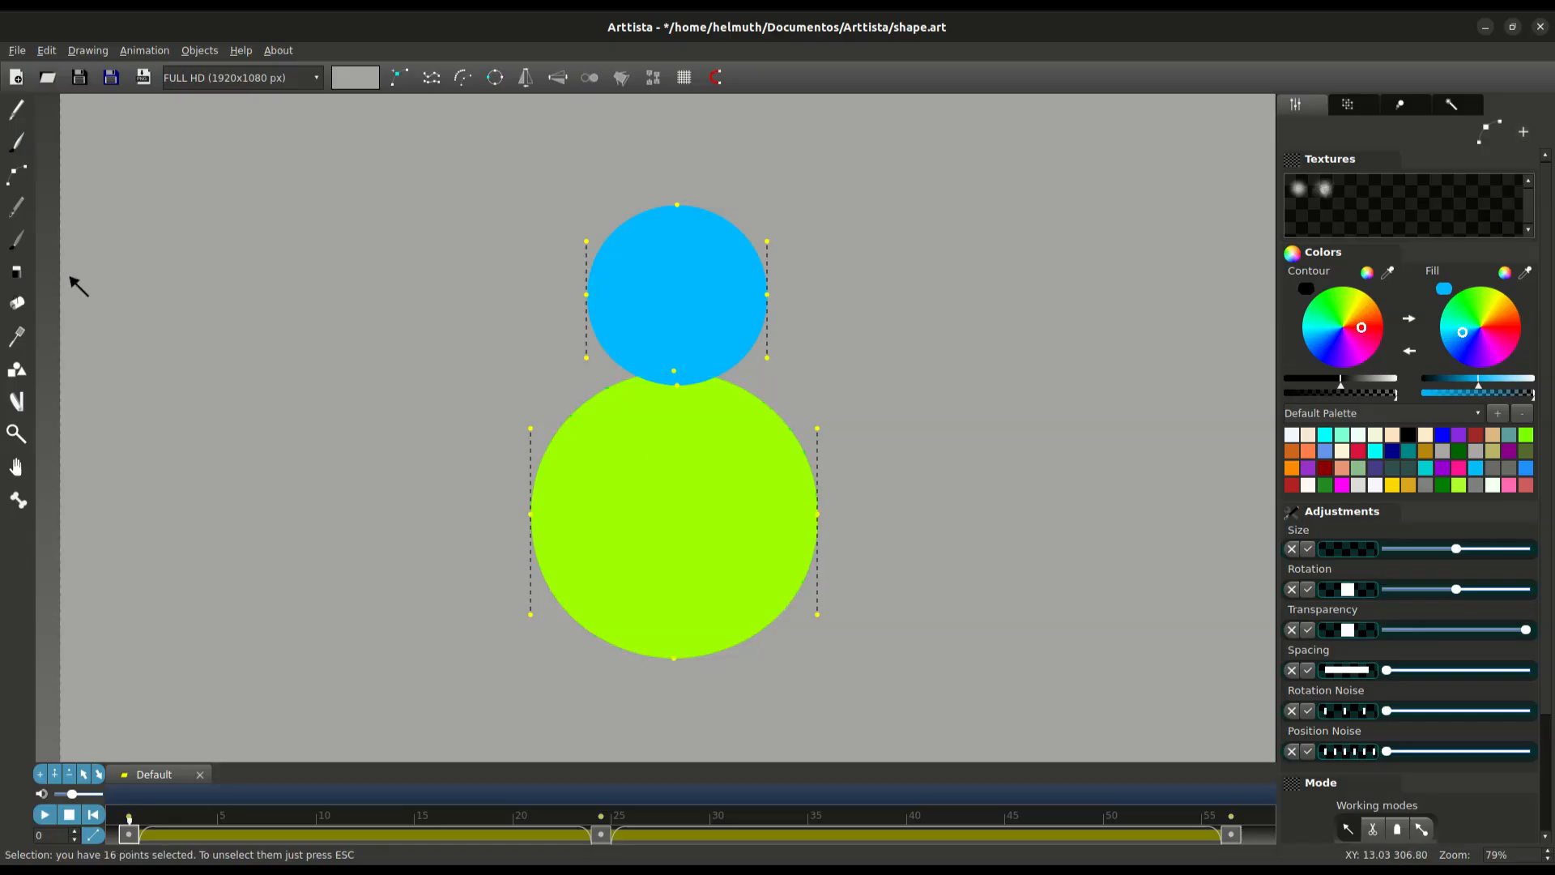
# Paint one soft, semi-transparent black shadow stroke down the left side of both circles, confined to their shapes
pyautogui.click(20, 143)
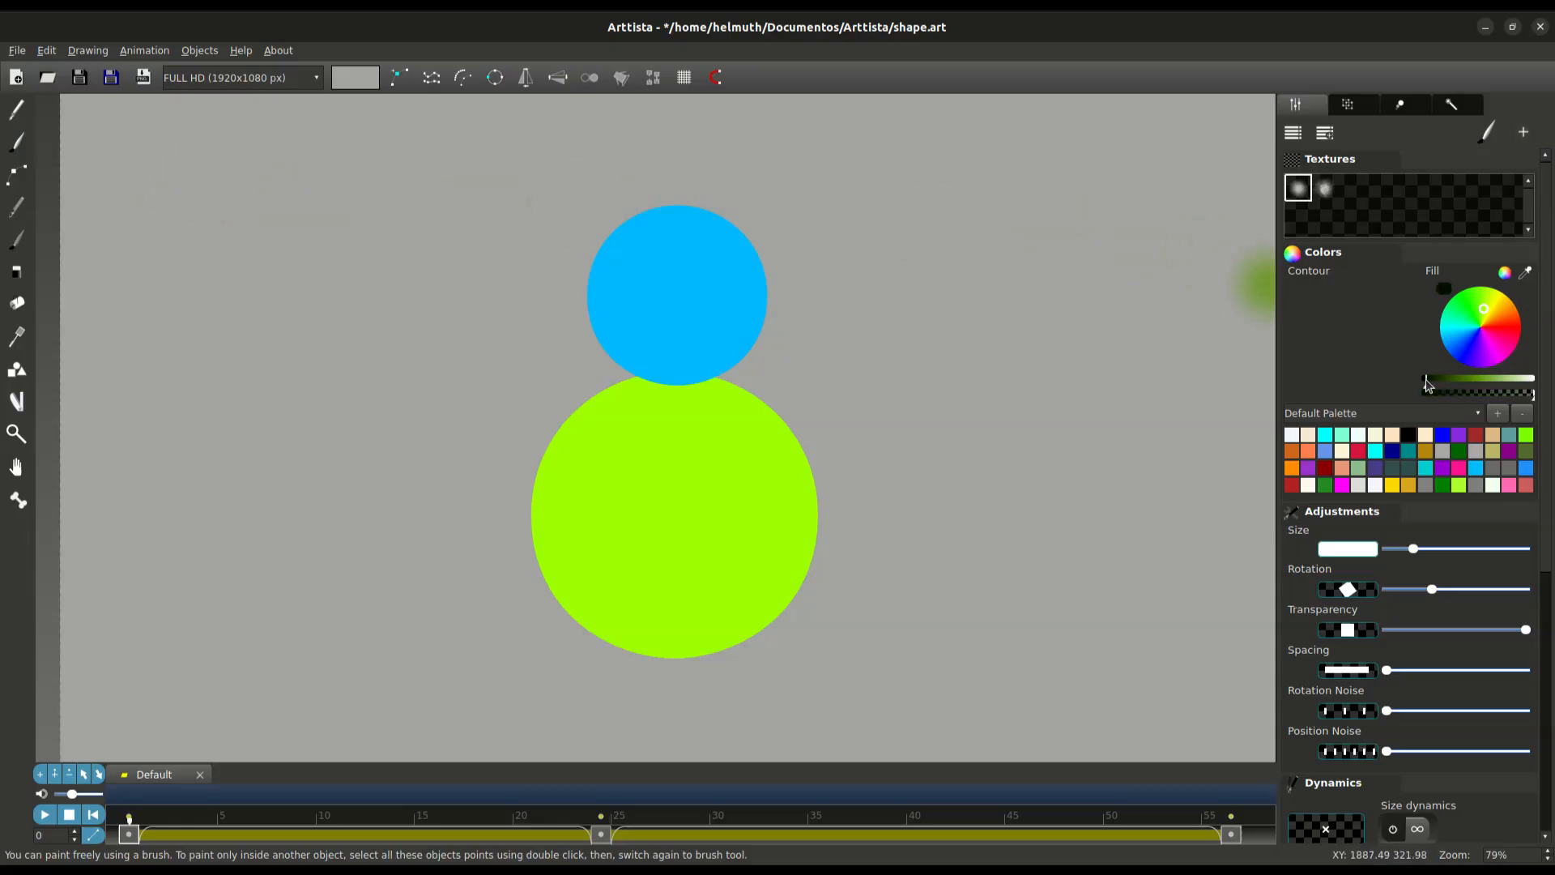
pyautogui.click(1465, 394)
pyautogui.moveTo(680, 193)
pyautogui.mouseDown()
pyautogui.moveTo(605, 327)
pyautogui.moveTo(664, 370)
pyautogui.moveTo(615, 380)
pyautogui.moveTo(536, 478)
pyautogui.moveTo(609, 645)
pyautogui.moveTo(649, 662)
pyautogui.mouseUp()
# Edit the black shadow stroke by adjusting its points where the two circles meet and raising its top point above the blue circle
pyautogui.press('s')
pyautogui.moveTo(556, 516)
pyautogui.mouseDown()
pyautogui.moveTo(569, 516)
pyautogui.moveTo(559, 504)
pyautogui.mouseUp()
pyautogui.moveTo(674, 369)
pyautogui.mouseDown()
pyautogui.moveTo(681, 384)
pyautogui.moveTo(644, 376)
pyautogui.mouseUp()
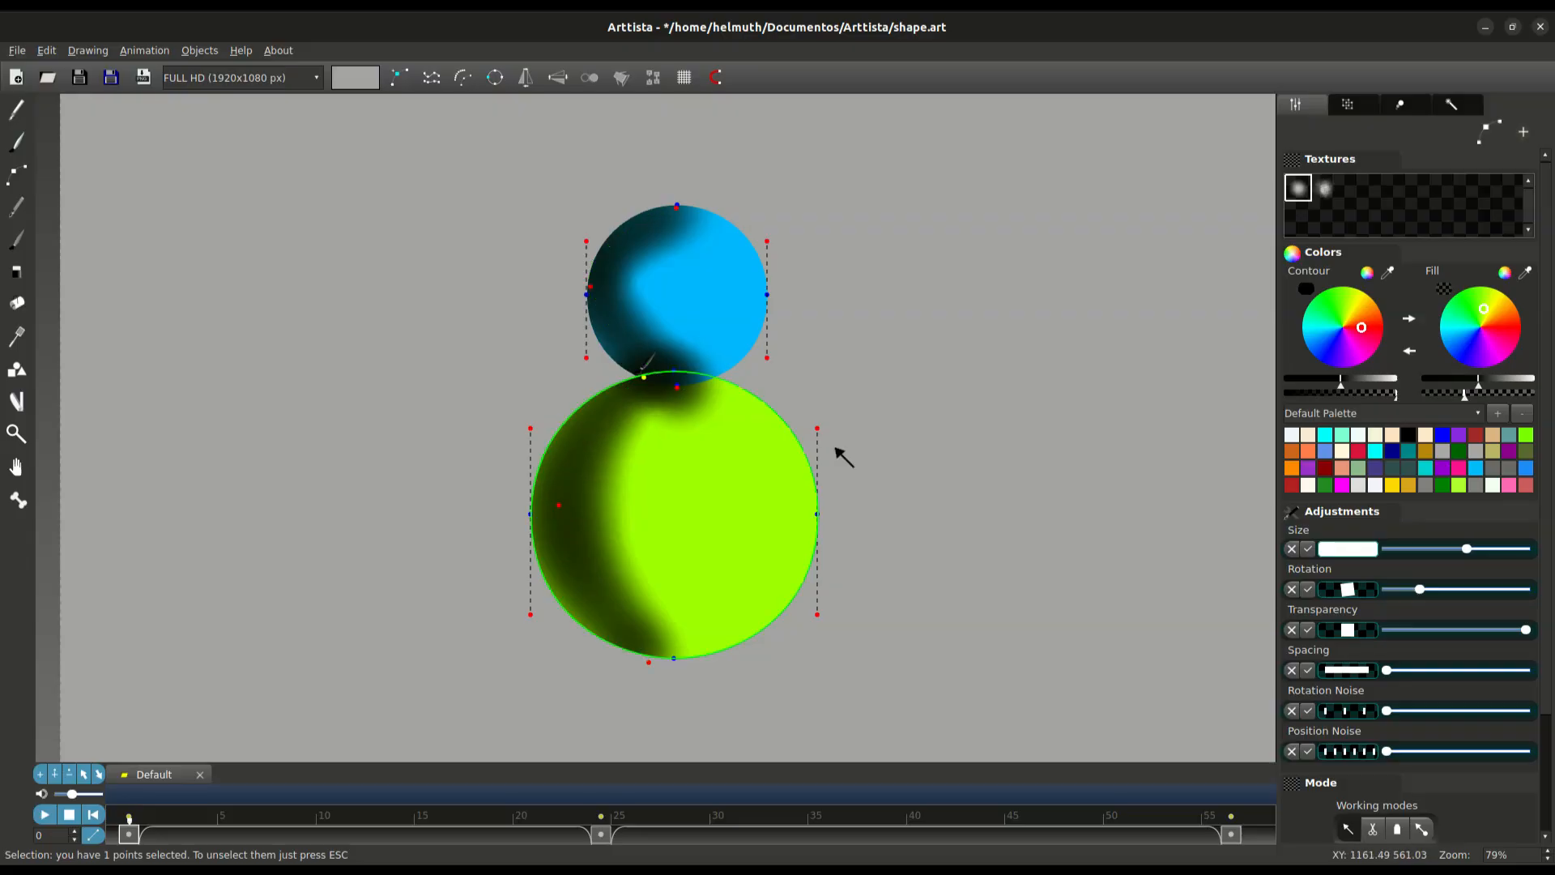
pyautogui.click(668, 380)
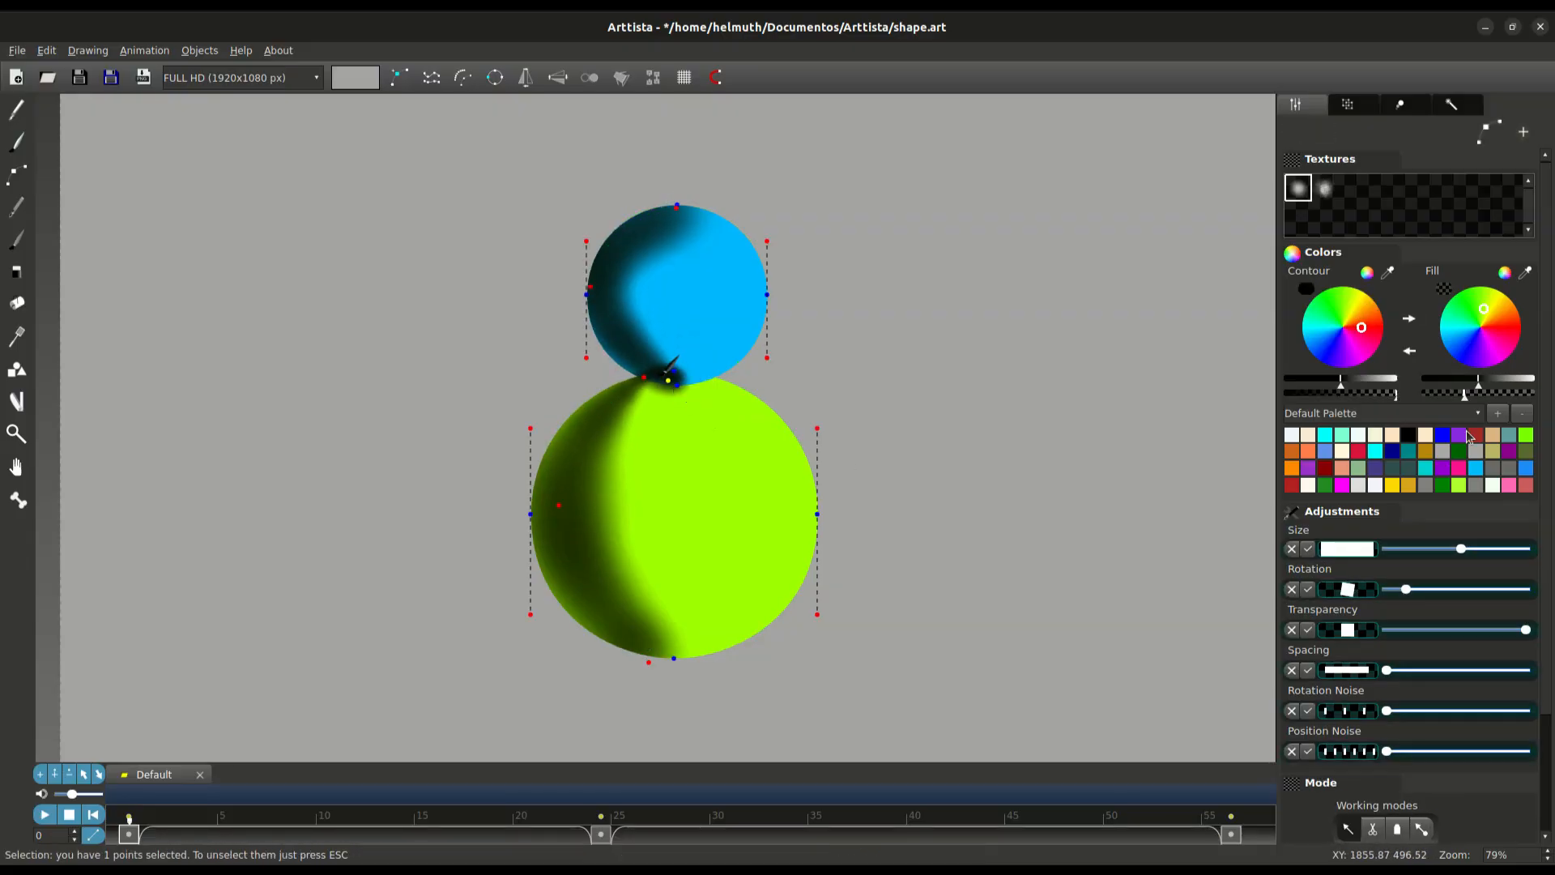
pyautogui.moveTo(676, 207); pyautogui.dragTo(673, 191)
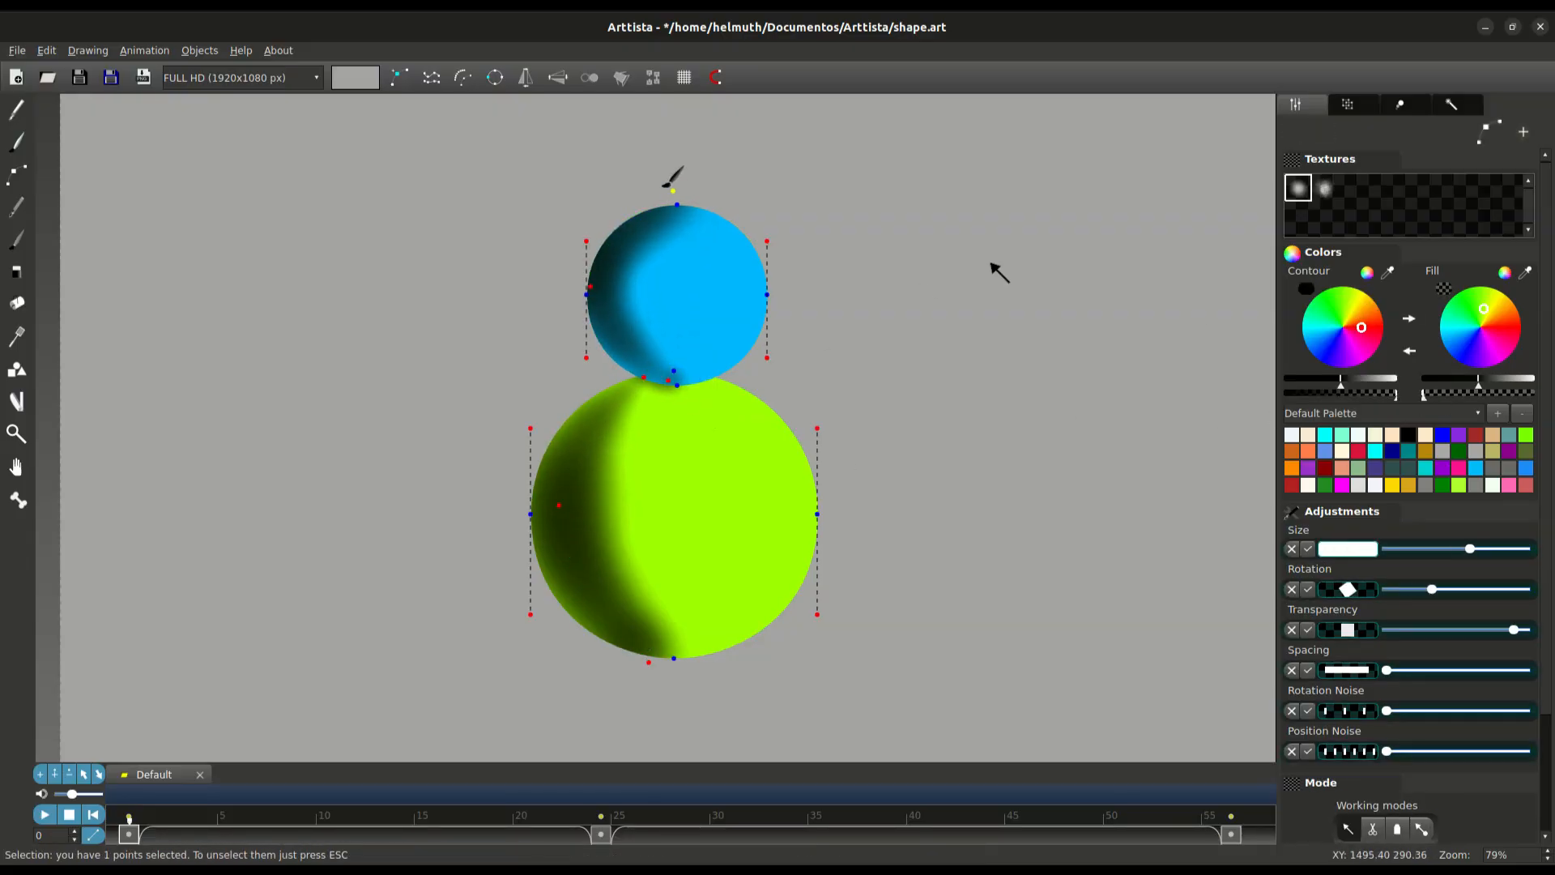
# Shift the shadow stroke's side and bottom points along the circles' left edges, and preview the shading outside edit mode
pyautogui.moveTo(590, 287); pyautogui.dragTo(596, 294)
pyautogui.moveTo(559, 505); pyautogui.dragTo(545, 512)
pyautogui.moveTo(649, 662); pyautogui.dragTo(632, 669)
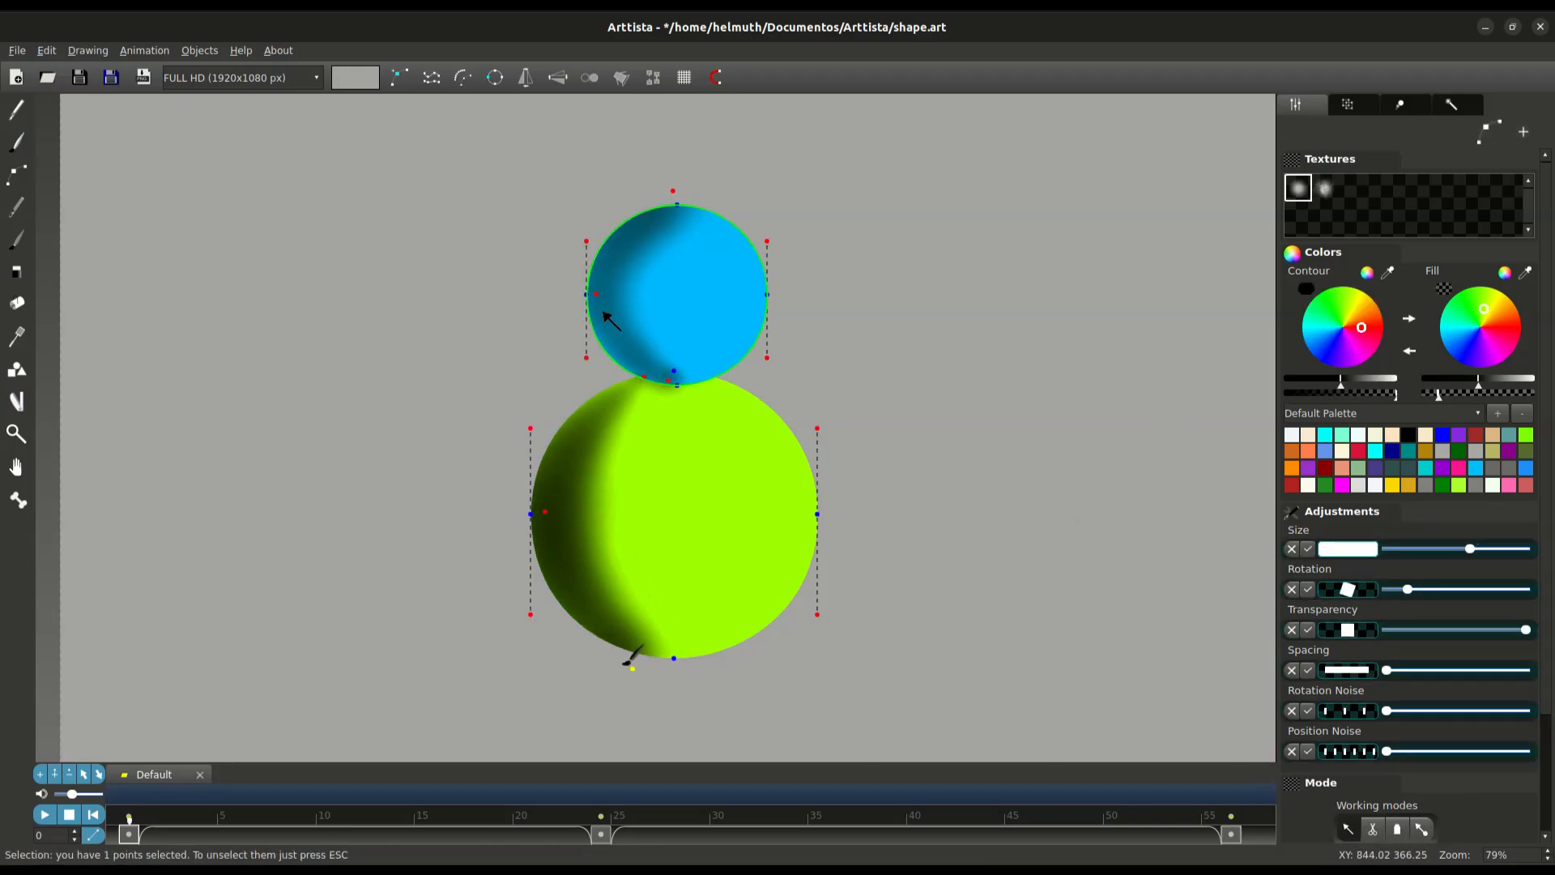
pyautogui.press('Tab')
pyautogui.press('Tab')
pyautogui.press('Tab')
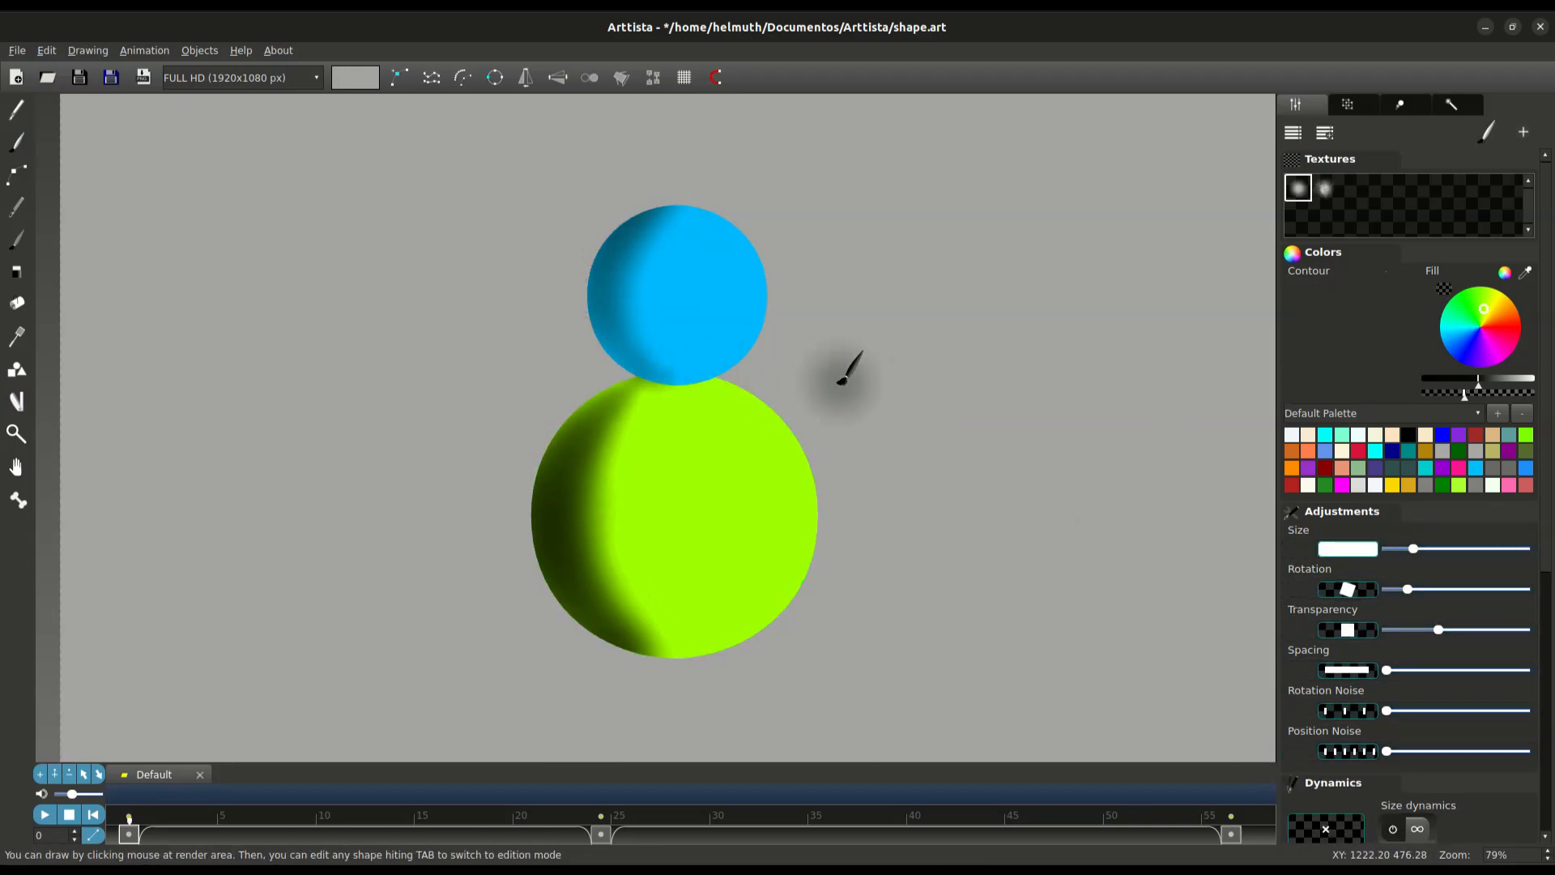
pyautogui.press('Tab')
pyautogui.press('Tab')
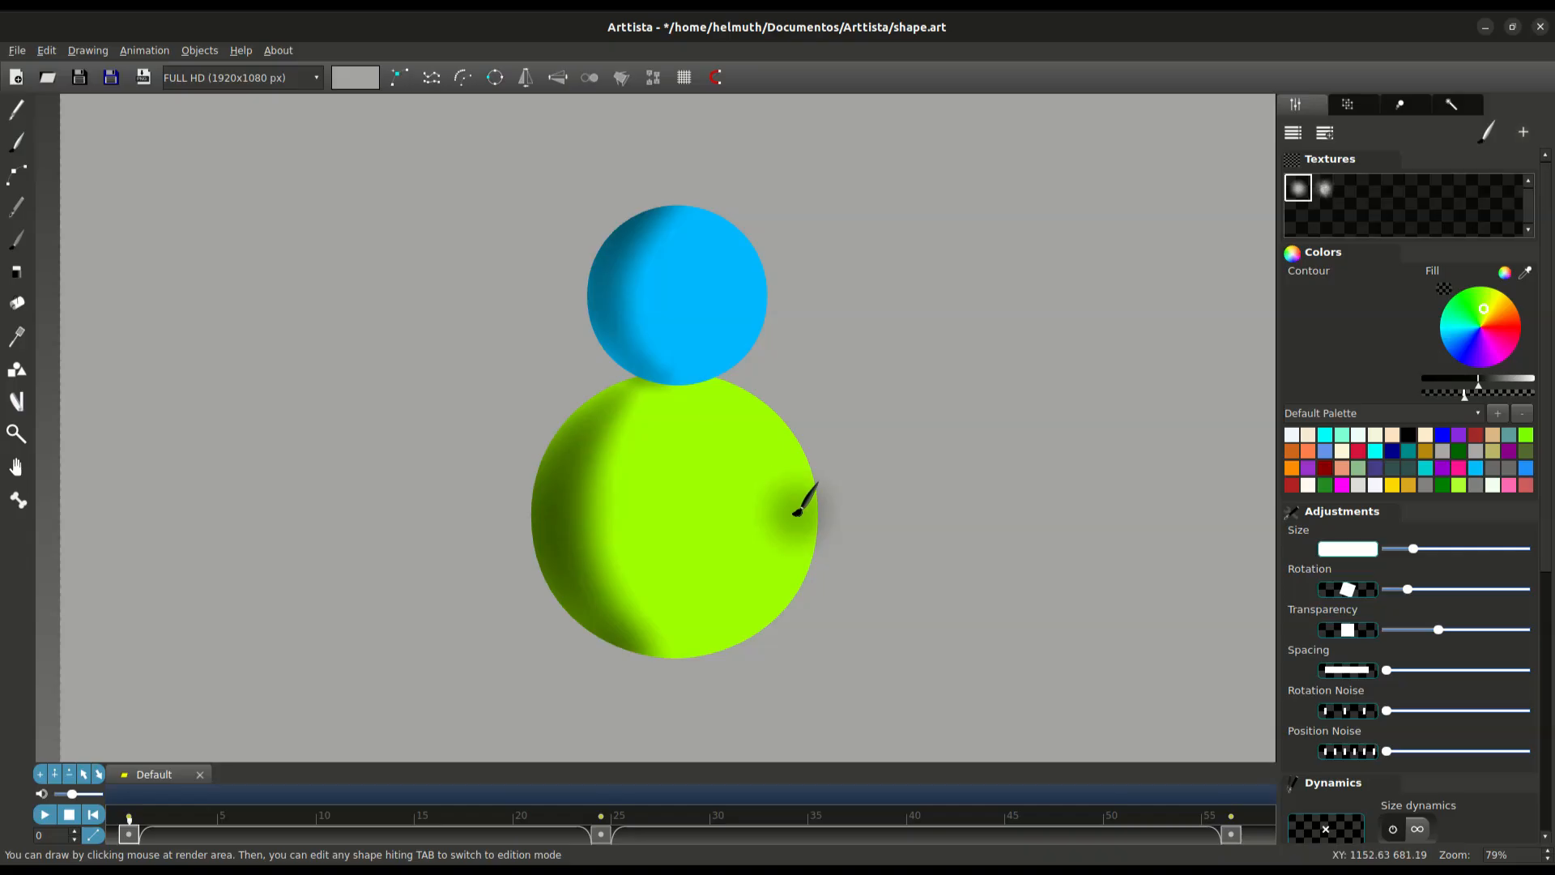
pyautogui.press('Tab')
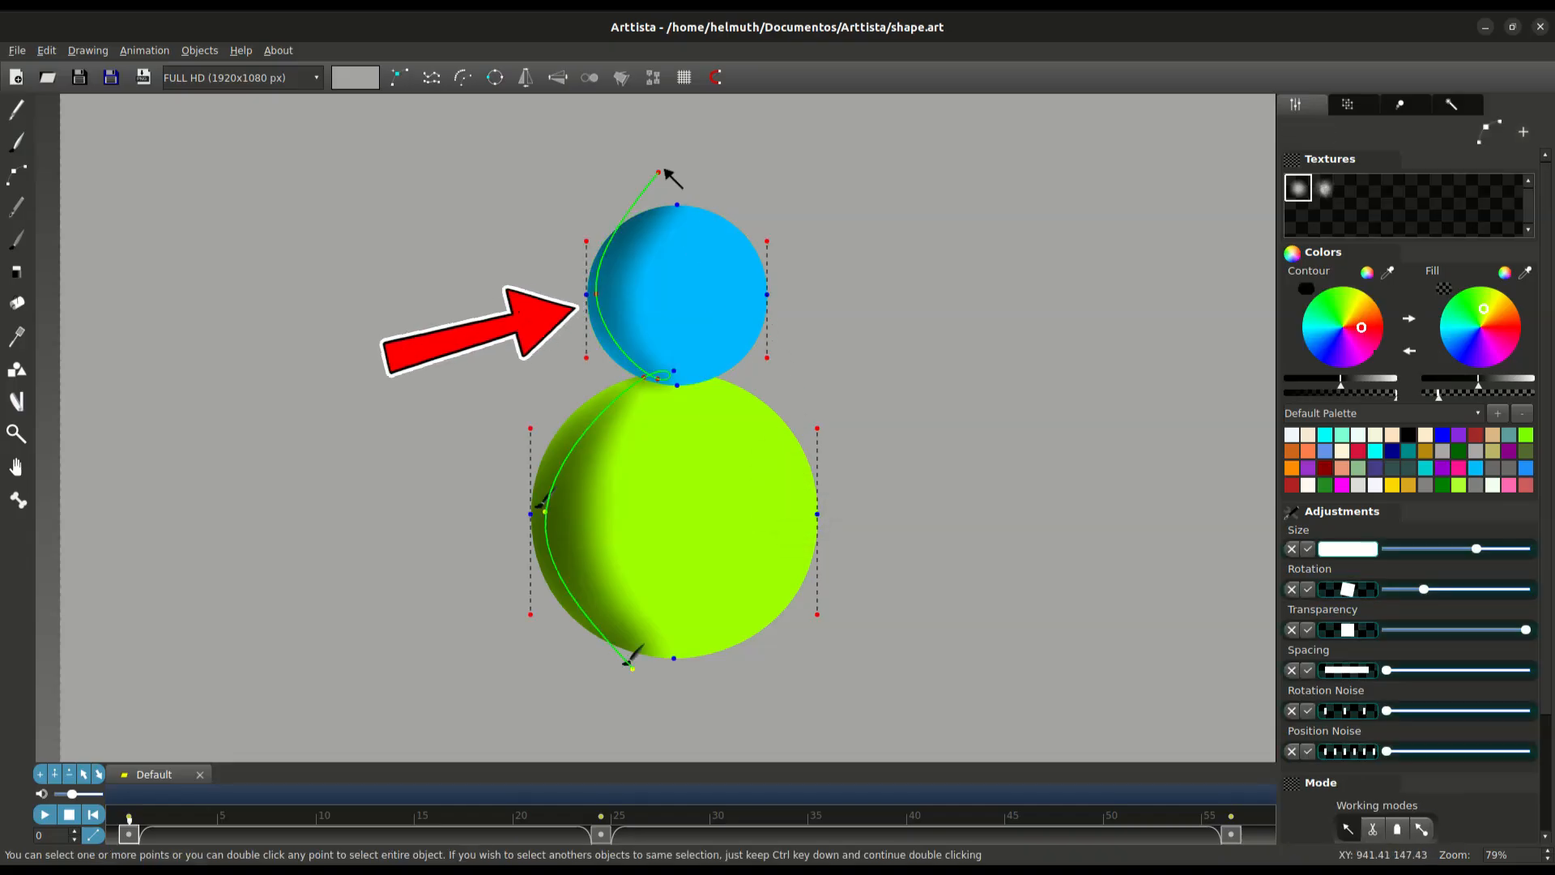
# Make the whole shadow stroke follow the blue circle with Follow parent objects and scrub the animation to check its movement
pyautogui.doubleClick(658, 171)
pyautogui.keyDown('shift'); pyautogui.doubleClick(707, 248); pyautogui.keyUp('shift')
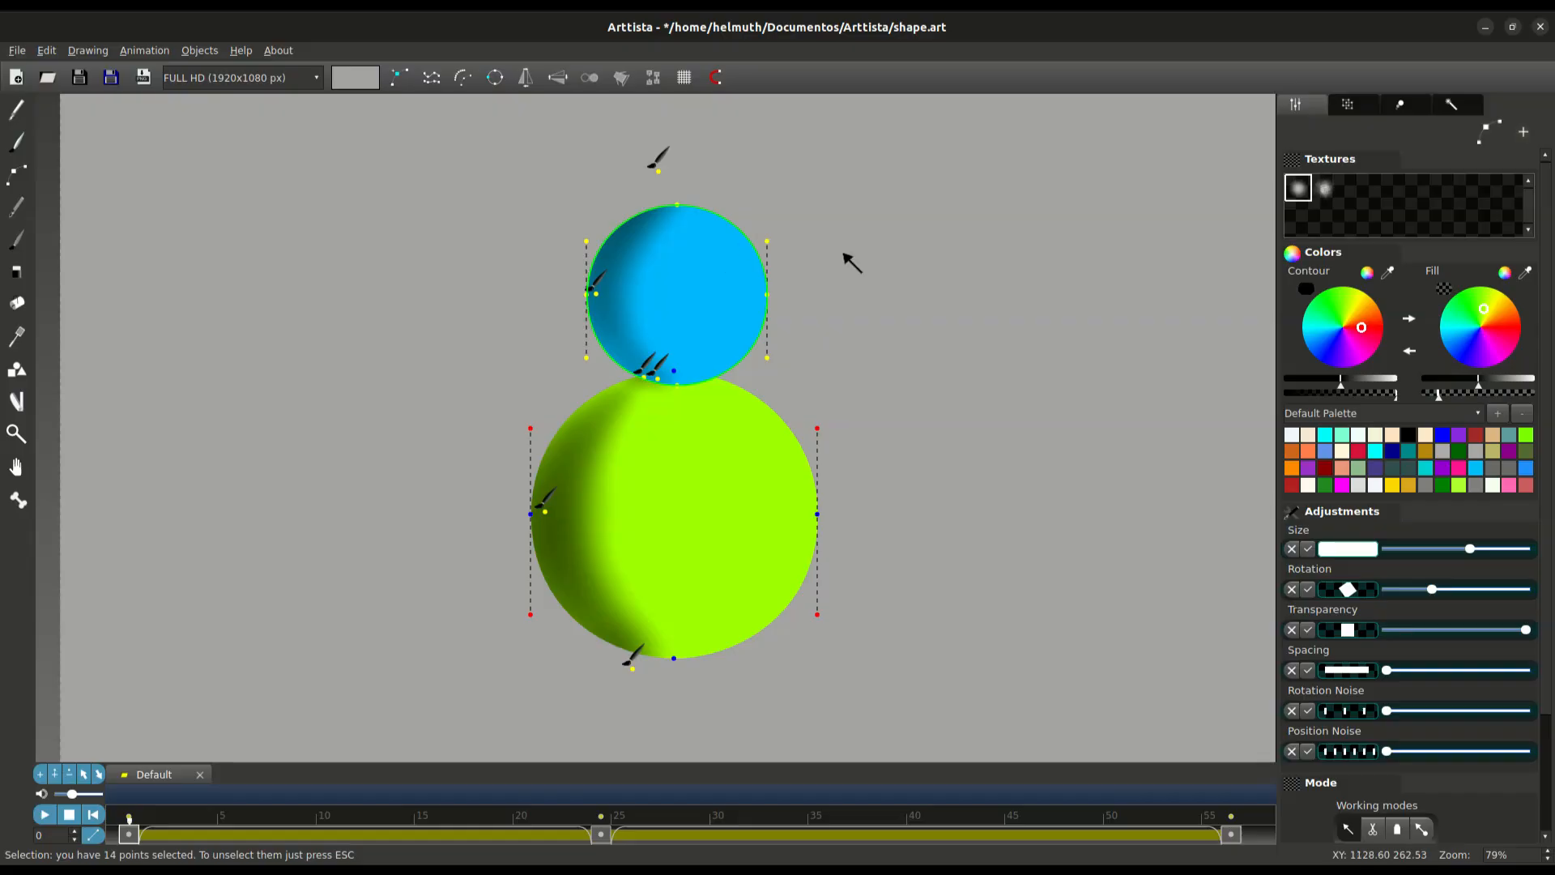
pyautogui.rightClick(1169, 173)
pyautogui.moveTo(1229, 497)
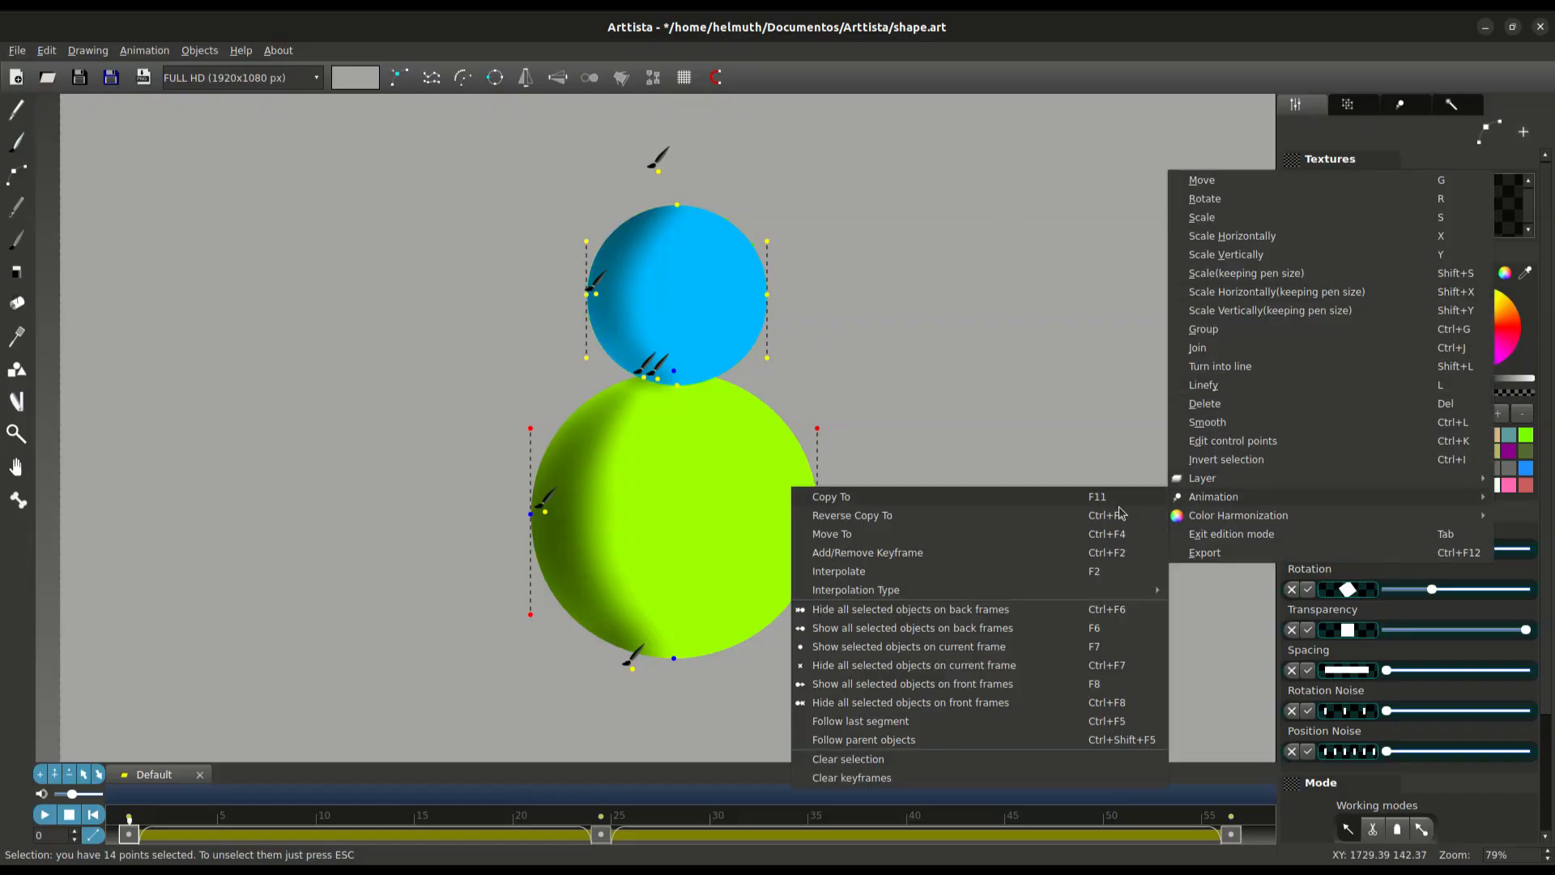
pyautogui.click(889, 740)
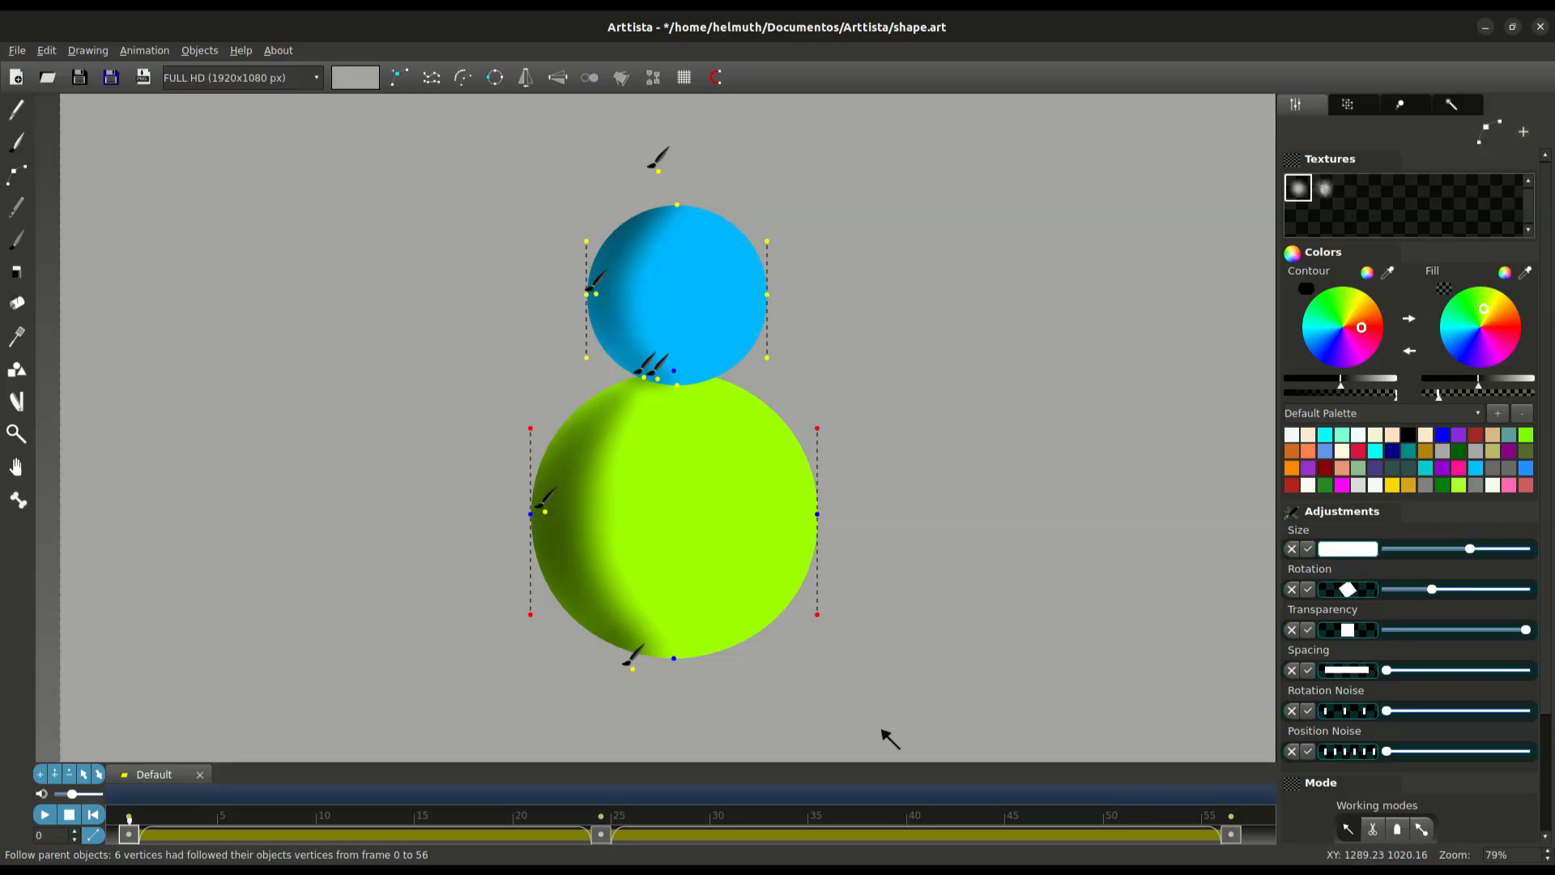
pyautogui.moveTo(152, 834)
pyautogui.mouseDown()
pyautogui.moveTo(483, 862)
pyautogui.moveTo(1036, 860)
pyautogui.moveTo(430, 850)
pyautogui.moveTo(139, 818)
pyautogui.moveTo(101, 797)
pyautogui.mouseUp()
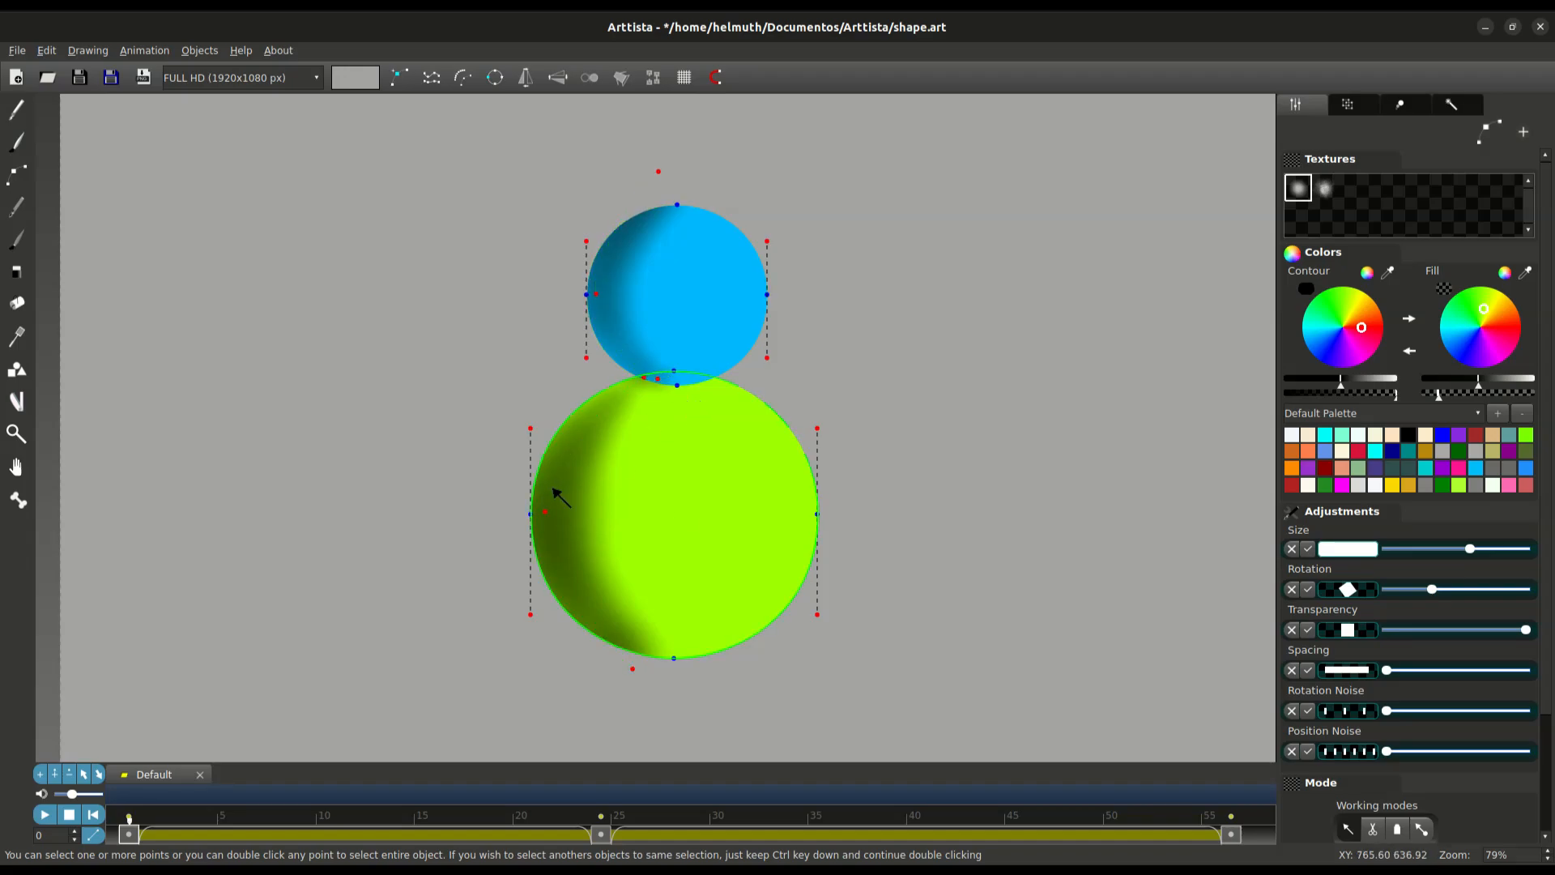
# Make only the stroke's three lower points follow the green circle with Follow parent objects, and scrub the animation to check it
pyautogui.click(648, 386)
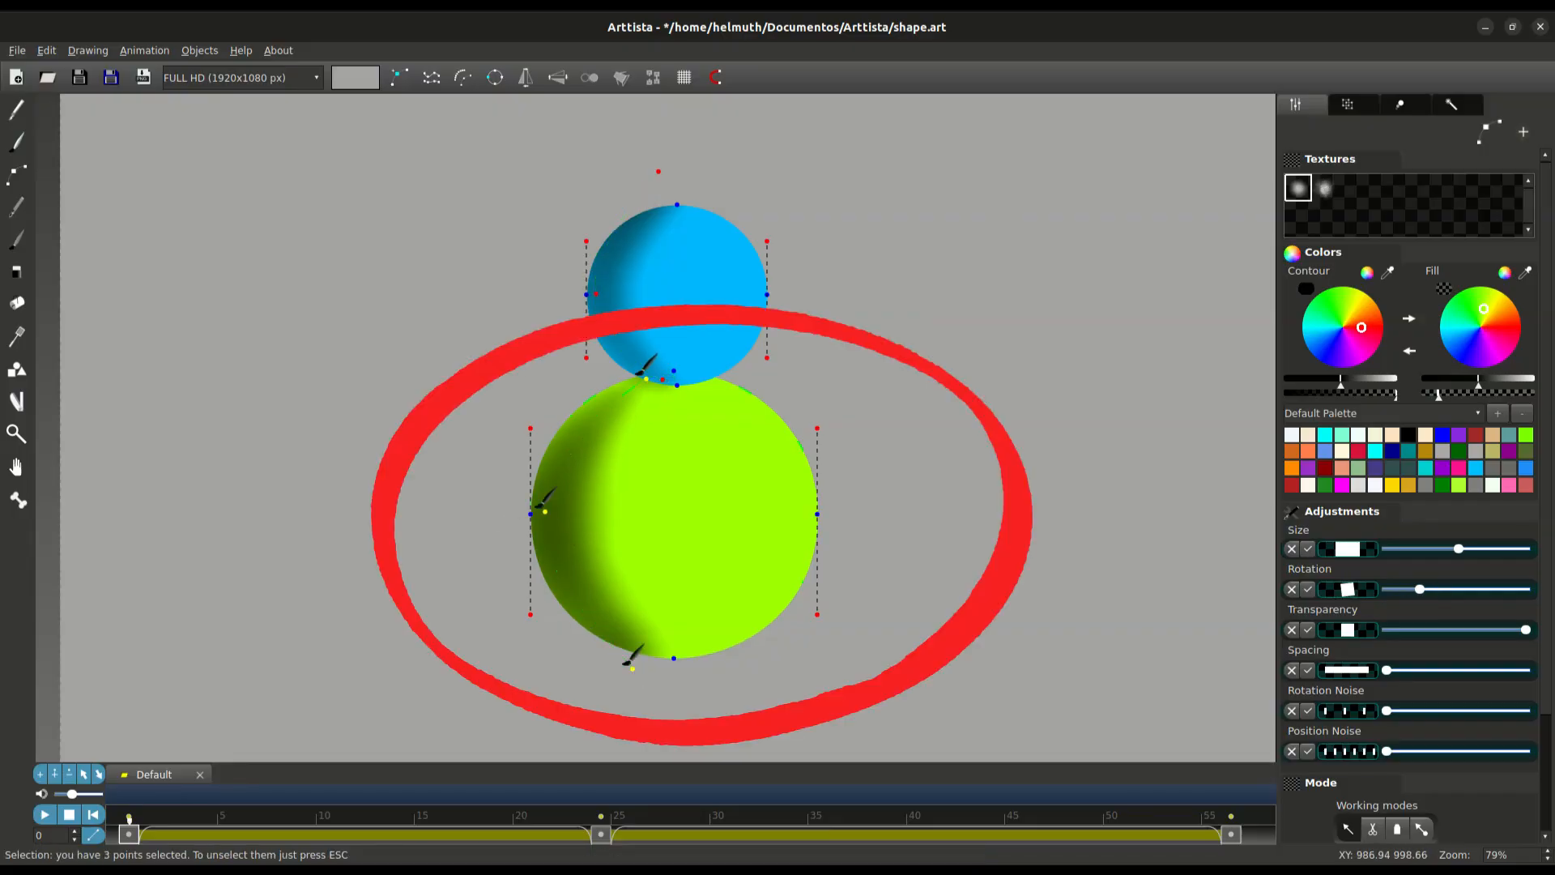
pyautogui.click(716, 468)
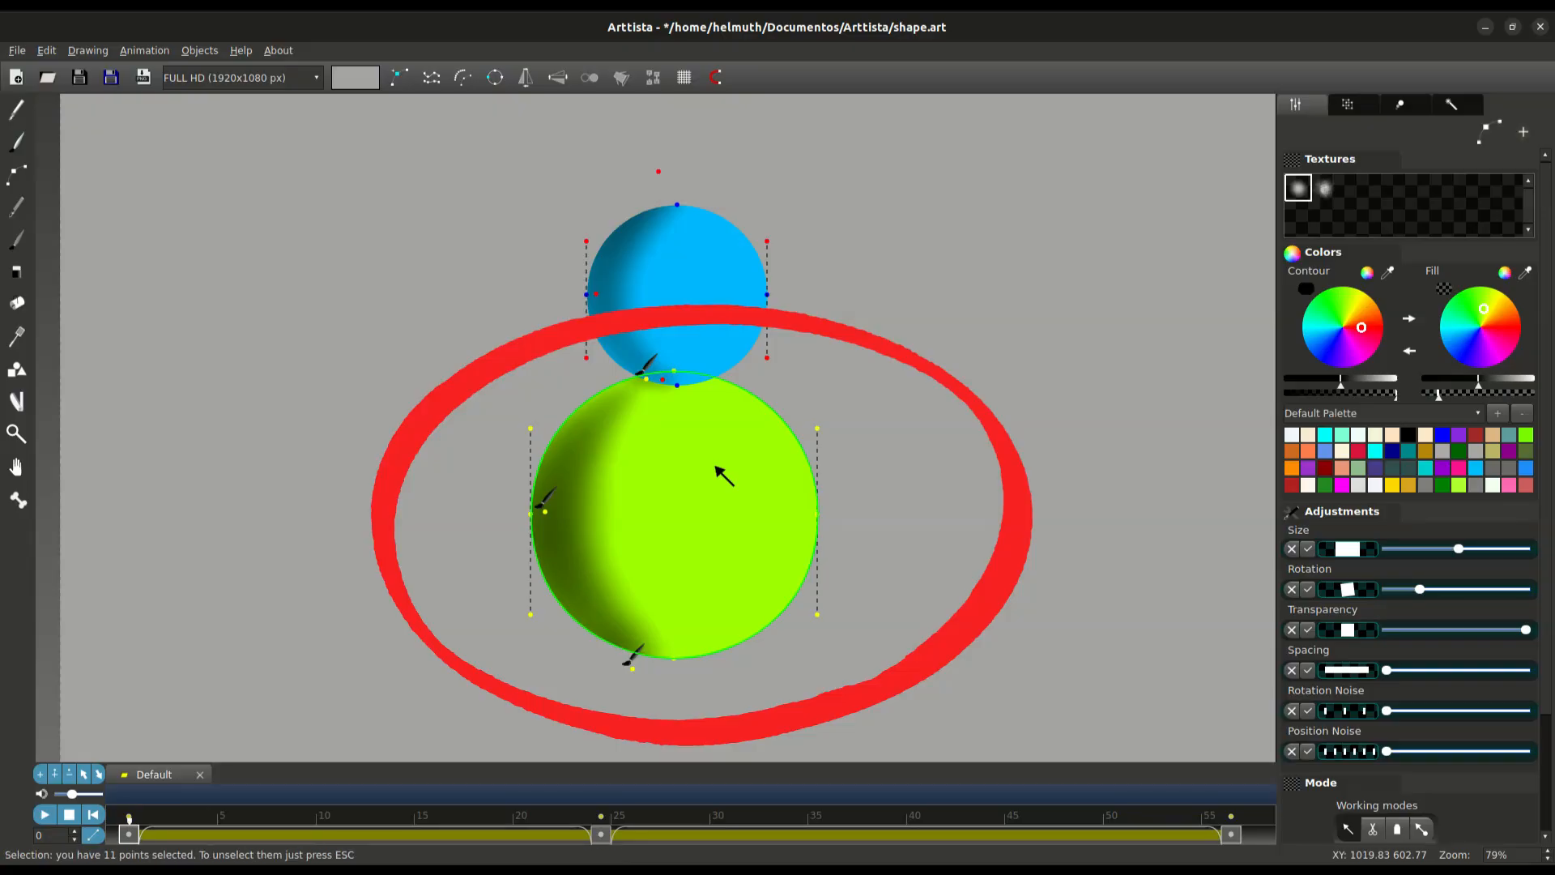
pyautogui.rightClick(1029, 274)
pyautogui.moveTo(1108, 595)
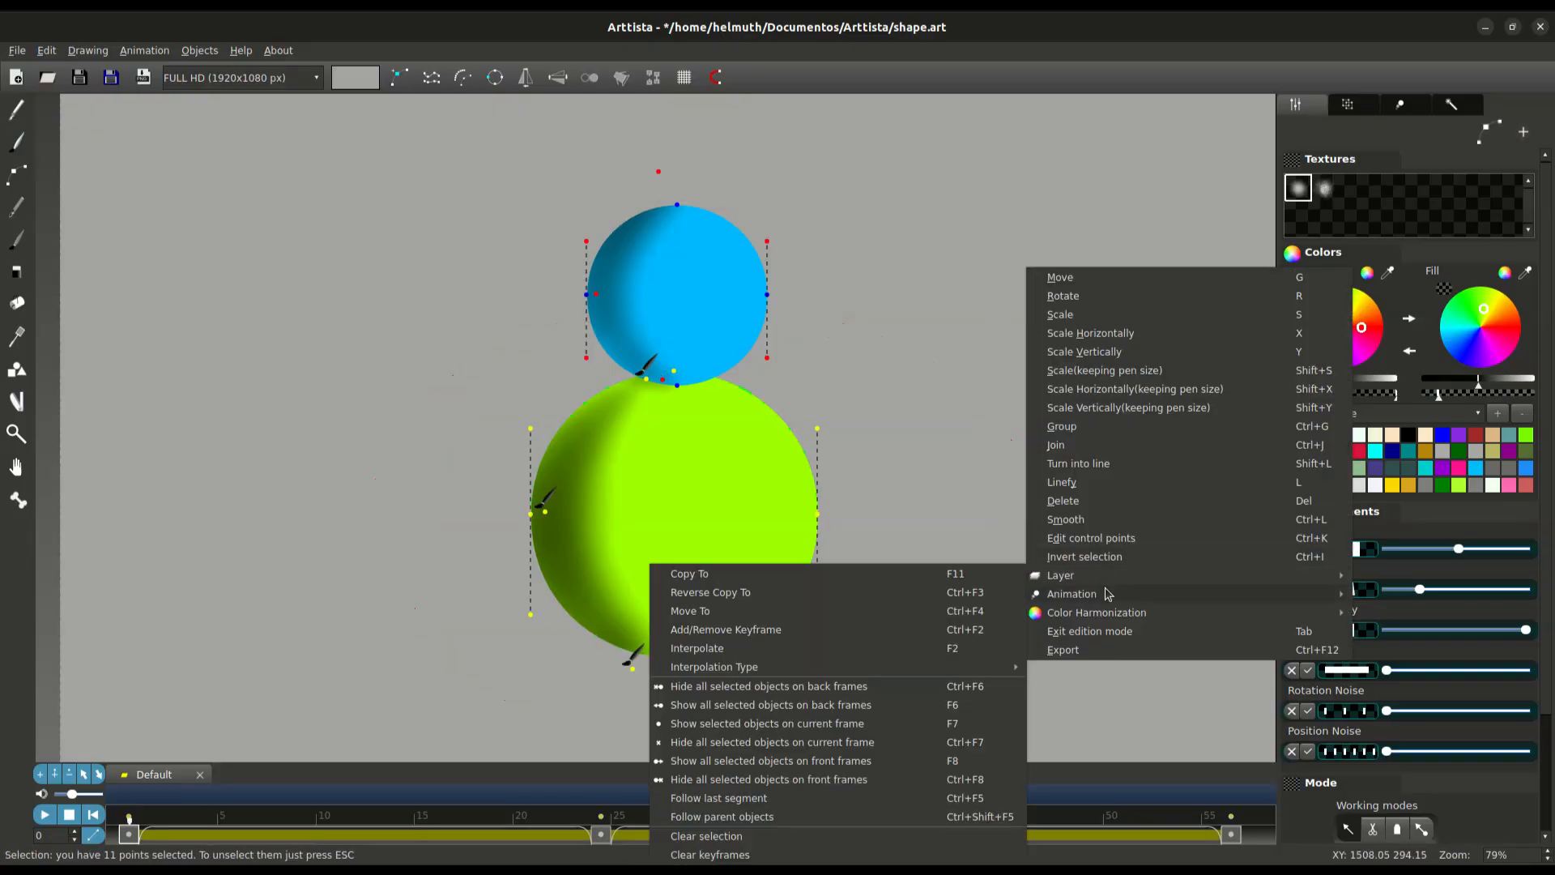
pyautogui.click(721, 817)
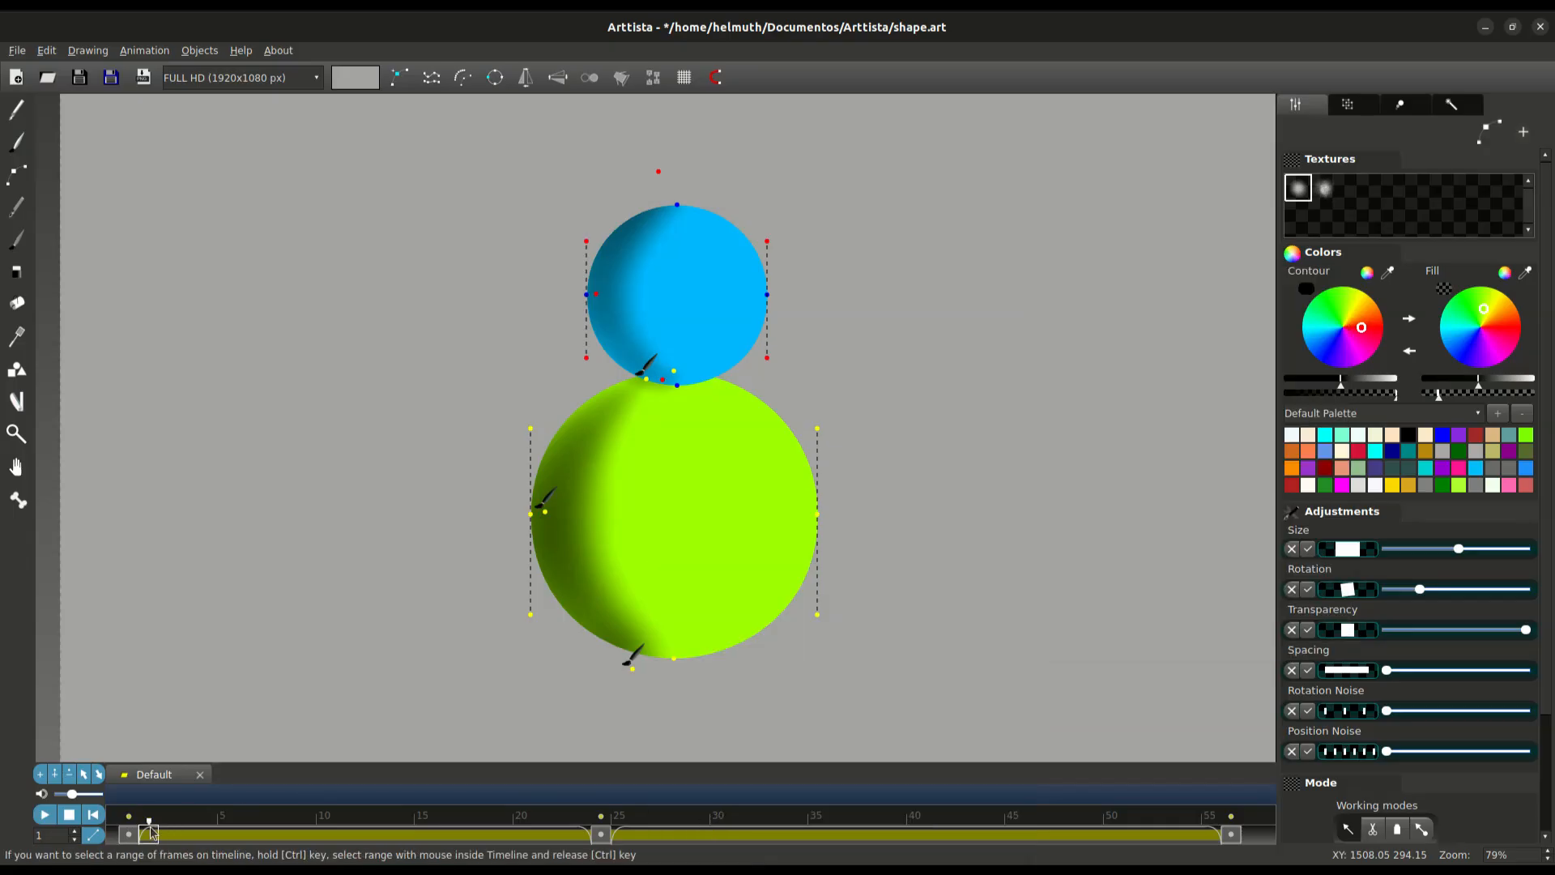
pyautogui.moveTo(151, 832); pyautogui.dragTo(327, 846)
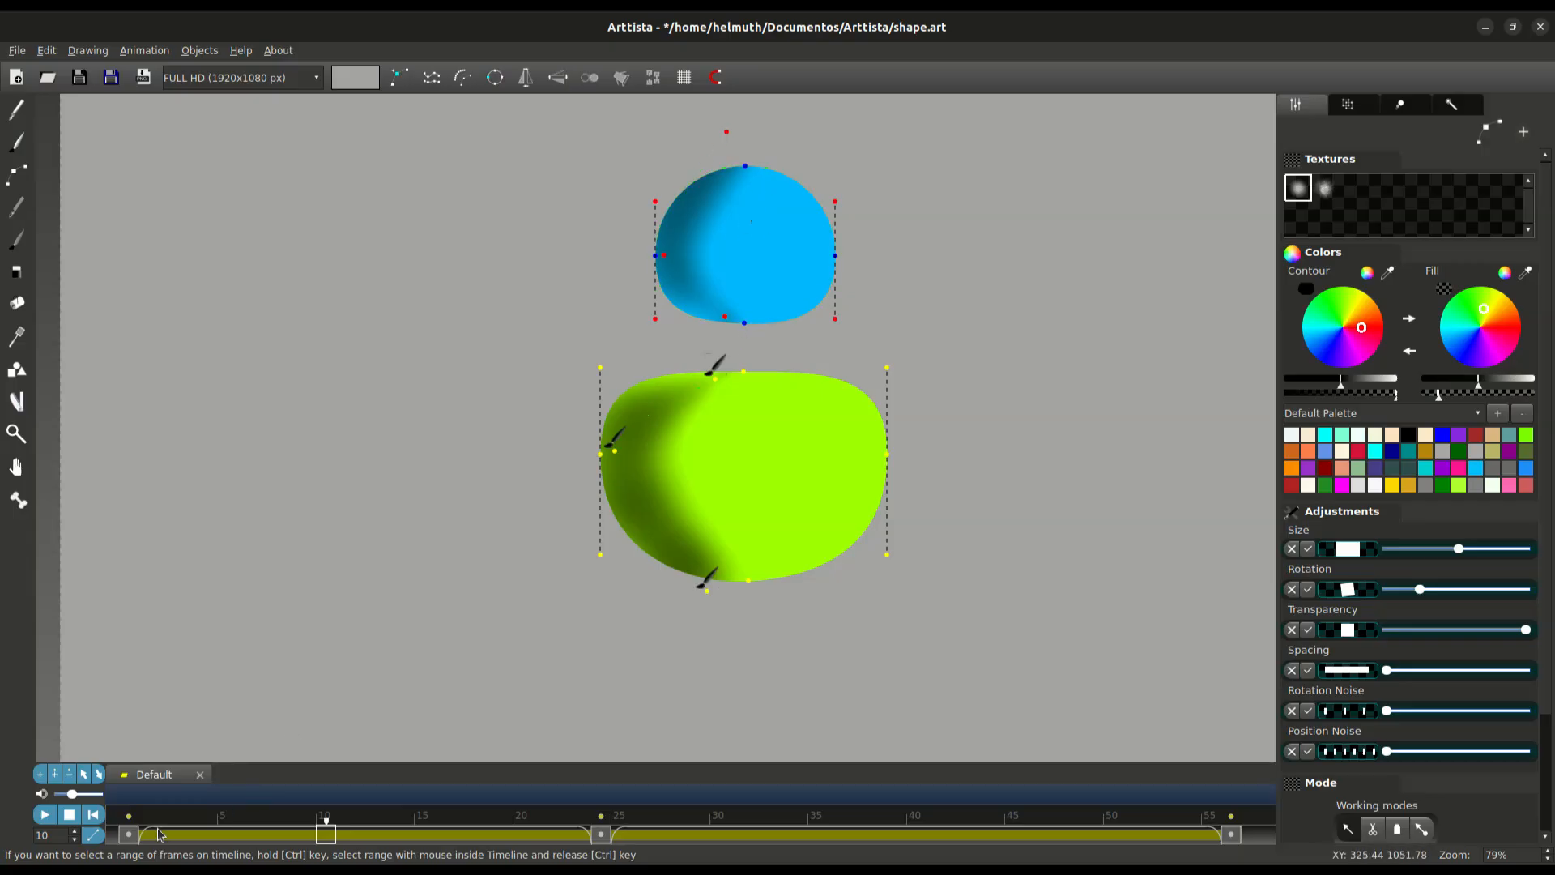
pyautogui.moveTo(135, 836)
pyautogui.mouseDown()
pyautogui.moveTo(1014, 827)
pyautogui.moveTo(1128, 820)
pyautogui.moveTo(1124, 805)
pyautogui.moveTo(1053, 834)
pyautogui.moveTo(462, 834)
pyautogui.moveTo(177, 854)
pyautogui.moveTo(1221, 842)
pyautogui.moveTo(121, 834)
pyautogui.moveTo(608, 819)
pyautogui.moveTo(1125, 830)
pyautogui.moveTo(150, 812)
pyautogui.mouseUp()
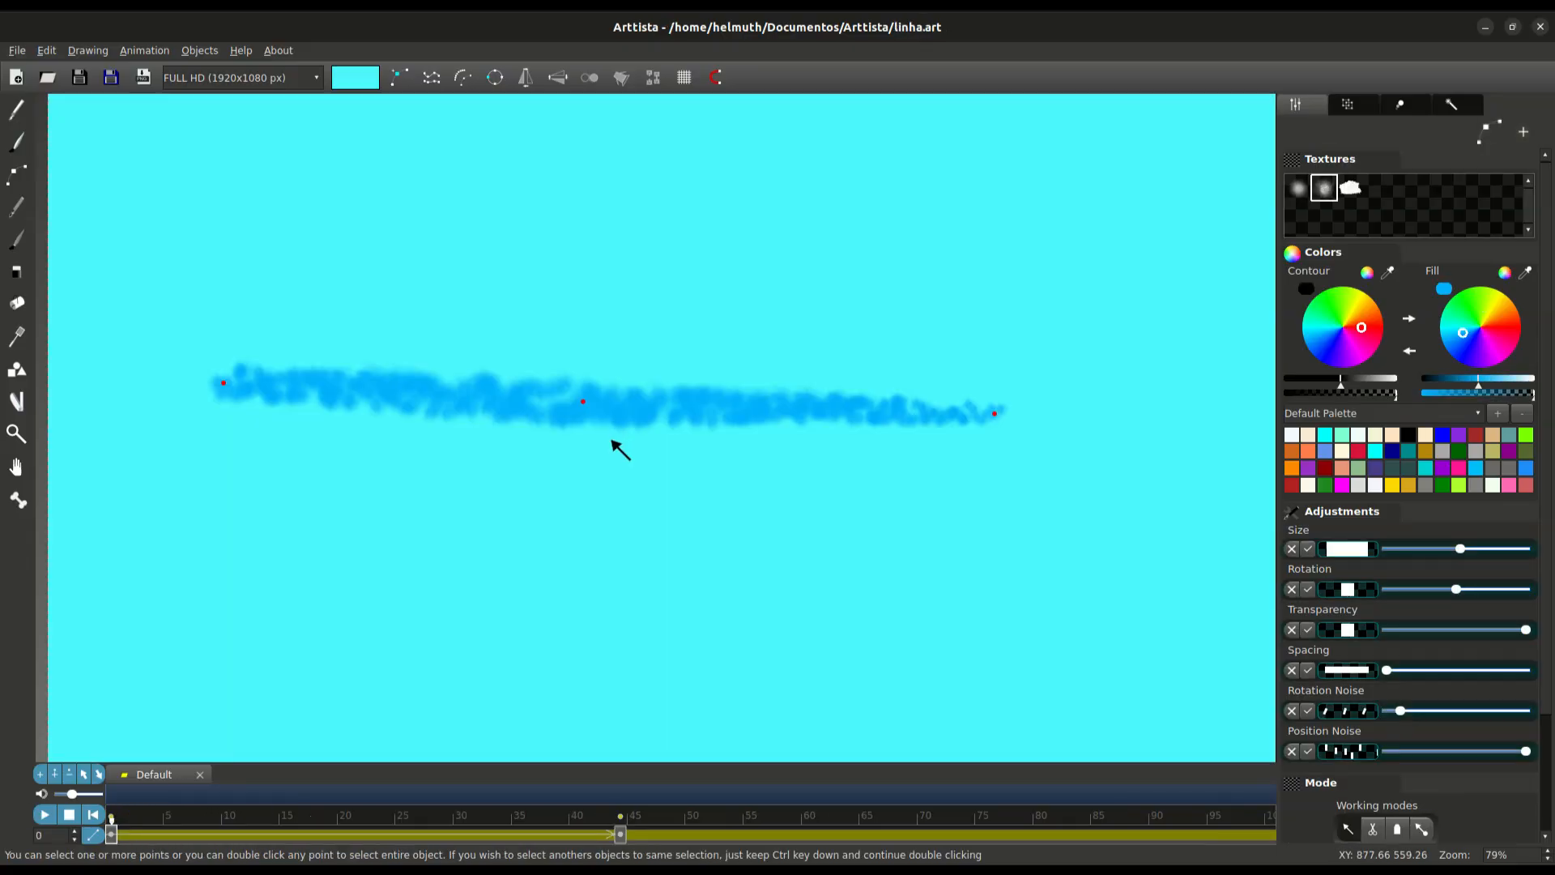
# In linha.art, bend the blue textured line by moving its middle point downward, and freeze the line's textures
pyautogui.moveTo(592, 412)
pyautogui.mouseDown()
pyautogui.moveTo(667, 519)
pyautogui.moveTo(774, 611)
pyautogui.moveTo(907, 673)
pyautogui.moveTo(1022, 698)
pyautogui.mouseUp()
pyautogui.moveTo(968, 555)
pyautogui.mouseDown()
pyautogui.moveTo(878, 430)
pyautogui.moveTo(868, 389)
pyautogui.moveTo(933, 544)
pyautogui.moveTo(986, 583)
pyautogui.moveTo(316, 461)
pyautogui.moveTo(291, 385)
pyautogui.moveTo(435, 232)
pyautogui.moveTo(635, 165)
pyautogui.moveTo(794, 222)
pyautogui.moveTo(765, 391)
pyautogui.moveTo(576, 454)
pyautogui.moveTo(430, 406)
pyautogui.moveTo(337, 352)
pyautogui.moveTo(415, 406)
pyautogui.moveTo(510, 378)
pyautogui.moveTo(527, 233)
pyautogui.moveTo(545, 260)
pyautogui.moveTo(513, 260)
pyautogui.mouseUp()
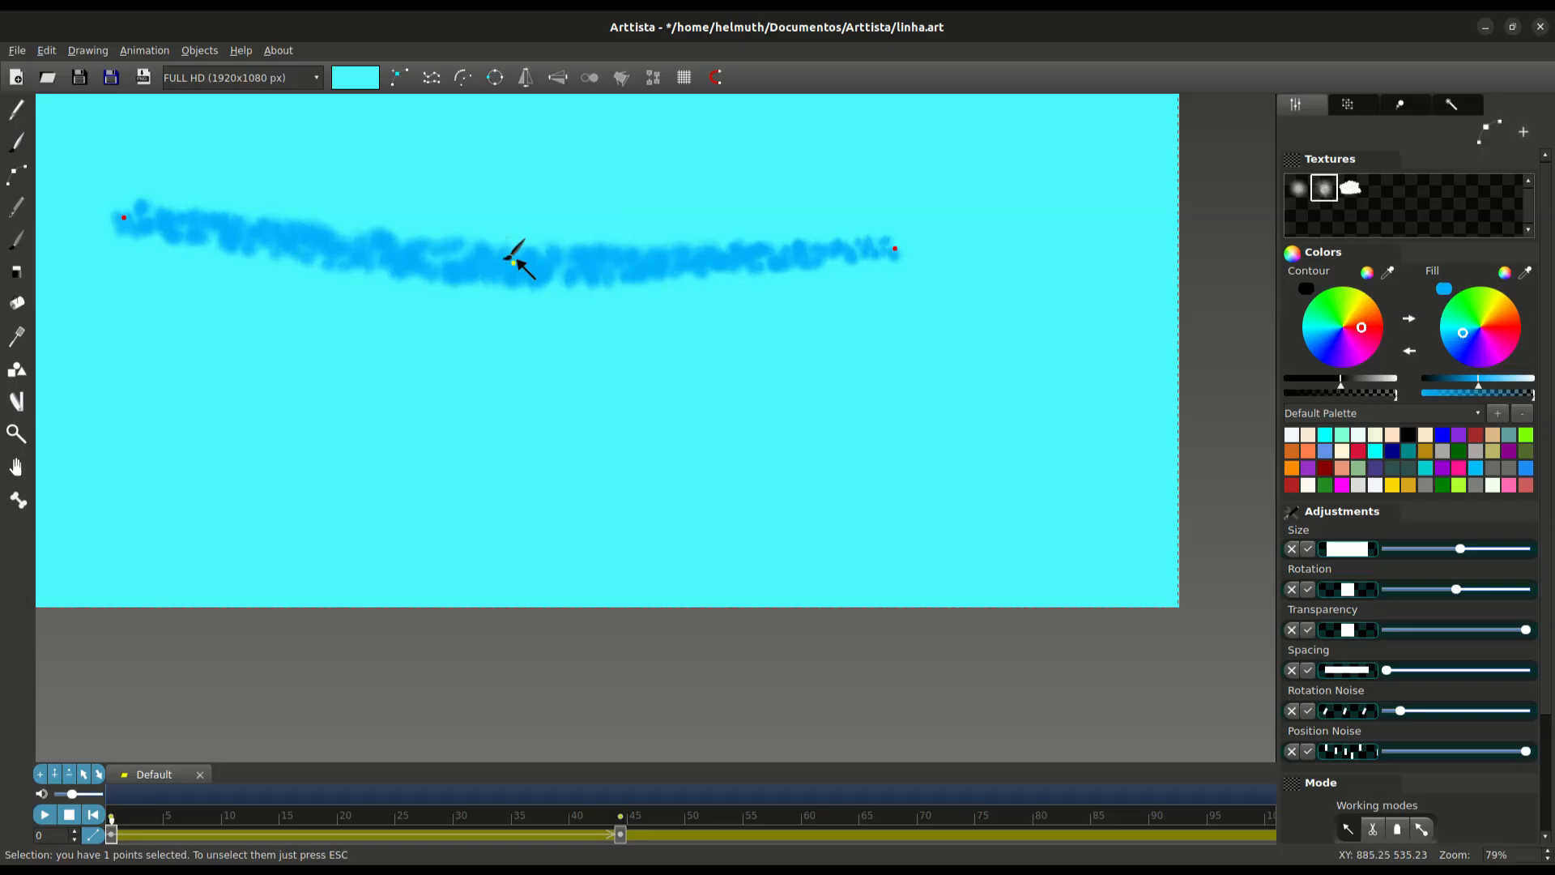
pyautogui.click(650, 86)
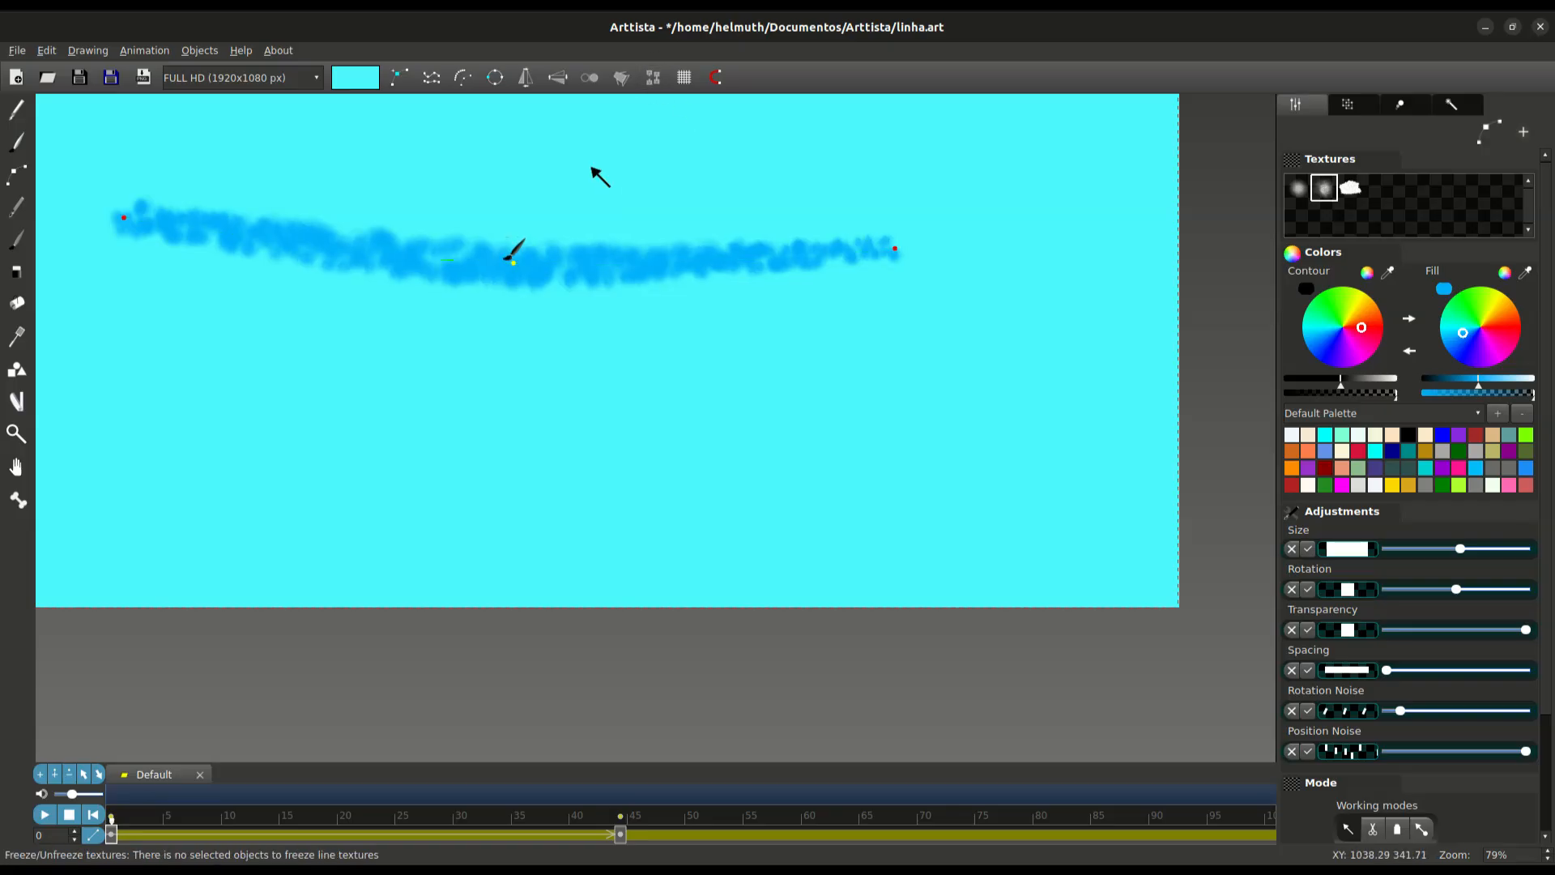
pyautogui.moveTo(513, 263)
pyautogui.mouseDown()
pyautogui.moveTo(556, 319)
pyautogui.moveTo(515, 281)
pyautogui.mouseUp()
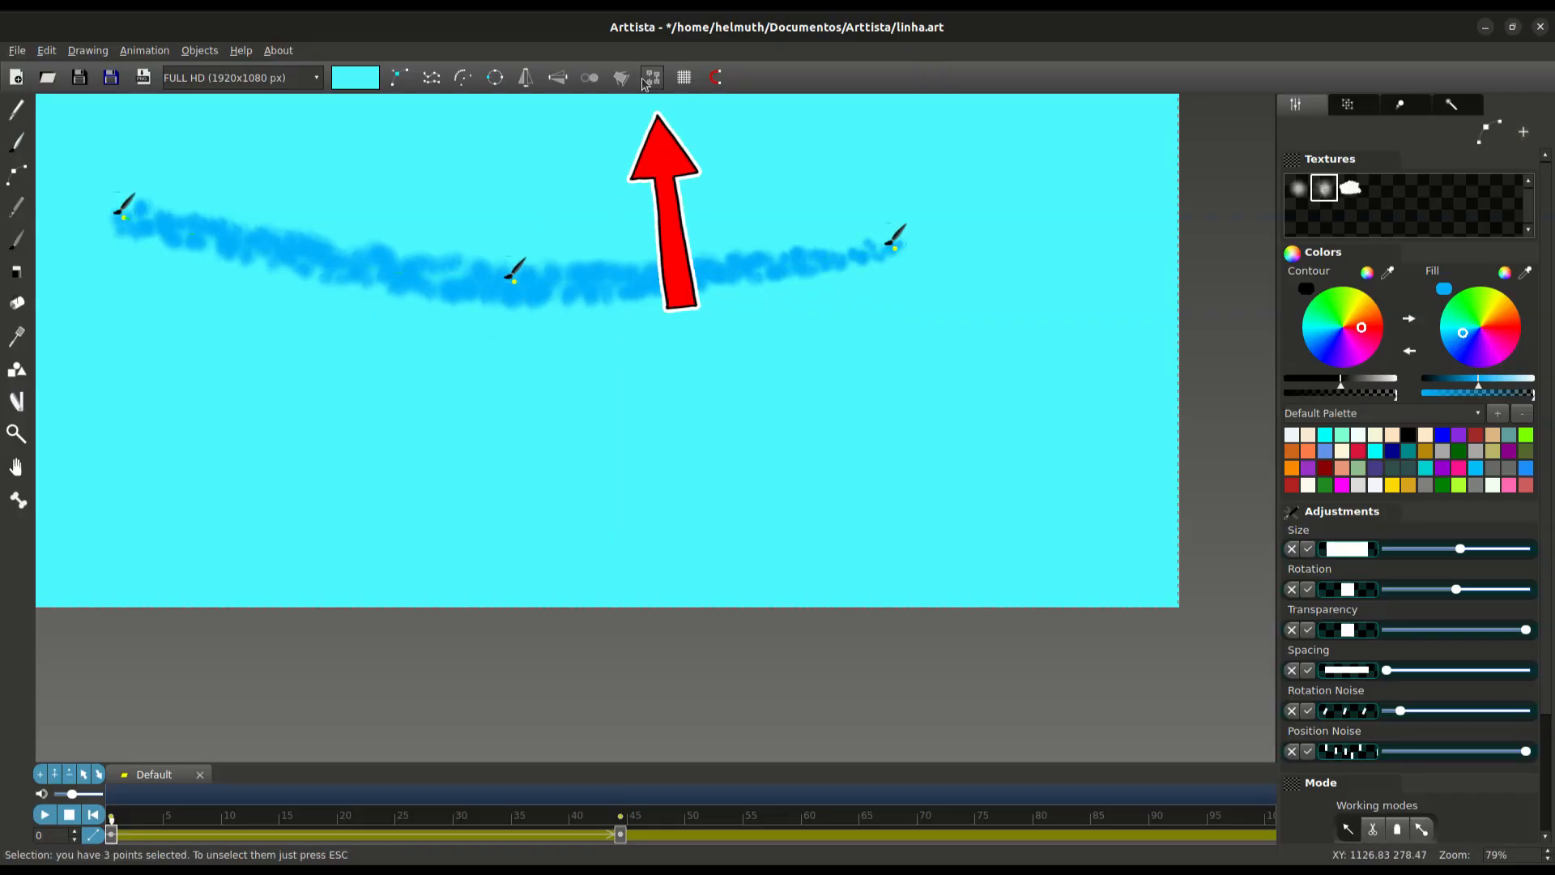
pyautogui.click(654, 81)
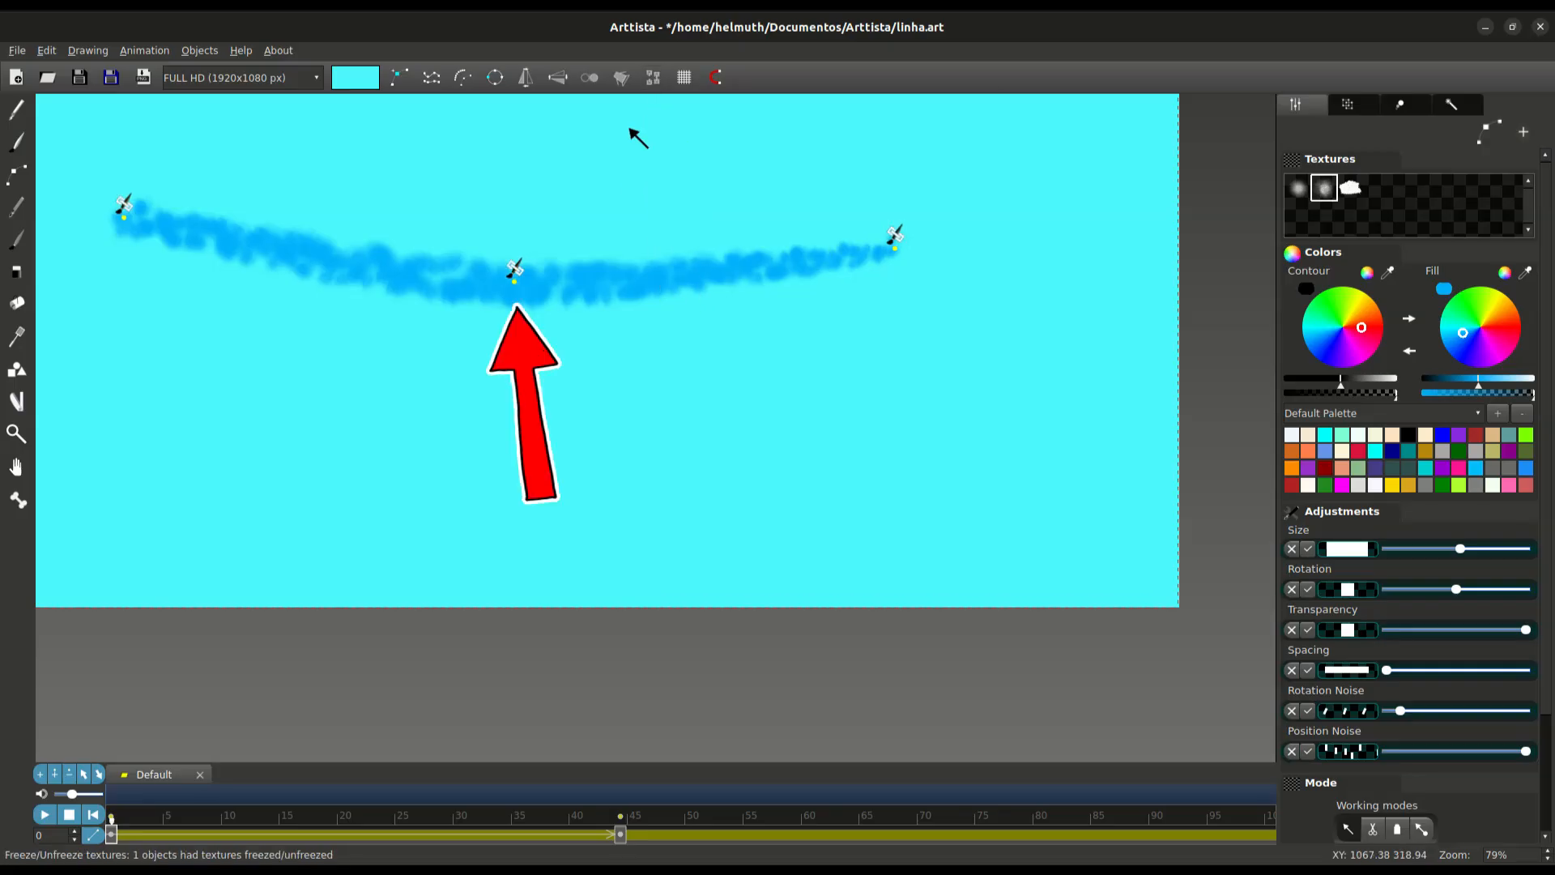
# Bend the frozen blue line further by pulling its middle point well downward and moving its right end point
pyautogui.moveTo(513, 281)
pyautogui.mouseDown()
pyautogui.moveTo(660, 451)
pyautogui.moveTo(856, 528)
pyautogui.moveTo(1159, 486)
pyautogui.moveTo(857, 497)
pyautogui.moveTo(416, 222)
pyautogui.moveTo(480, 109)
pyautogui.moveTo(586, 205)
pyautogui.moveTo(451, 451)
pyautogui.moveTo(670, 489)
pyautogui.moveTo(561, 497)
pyautogui.mouseUp()
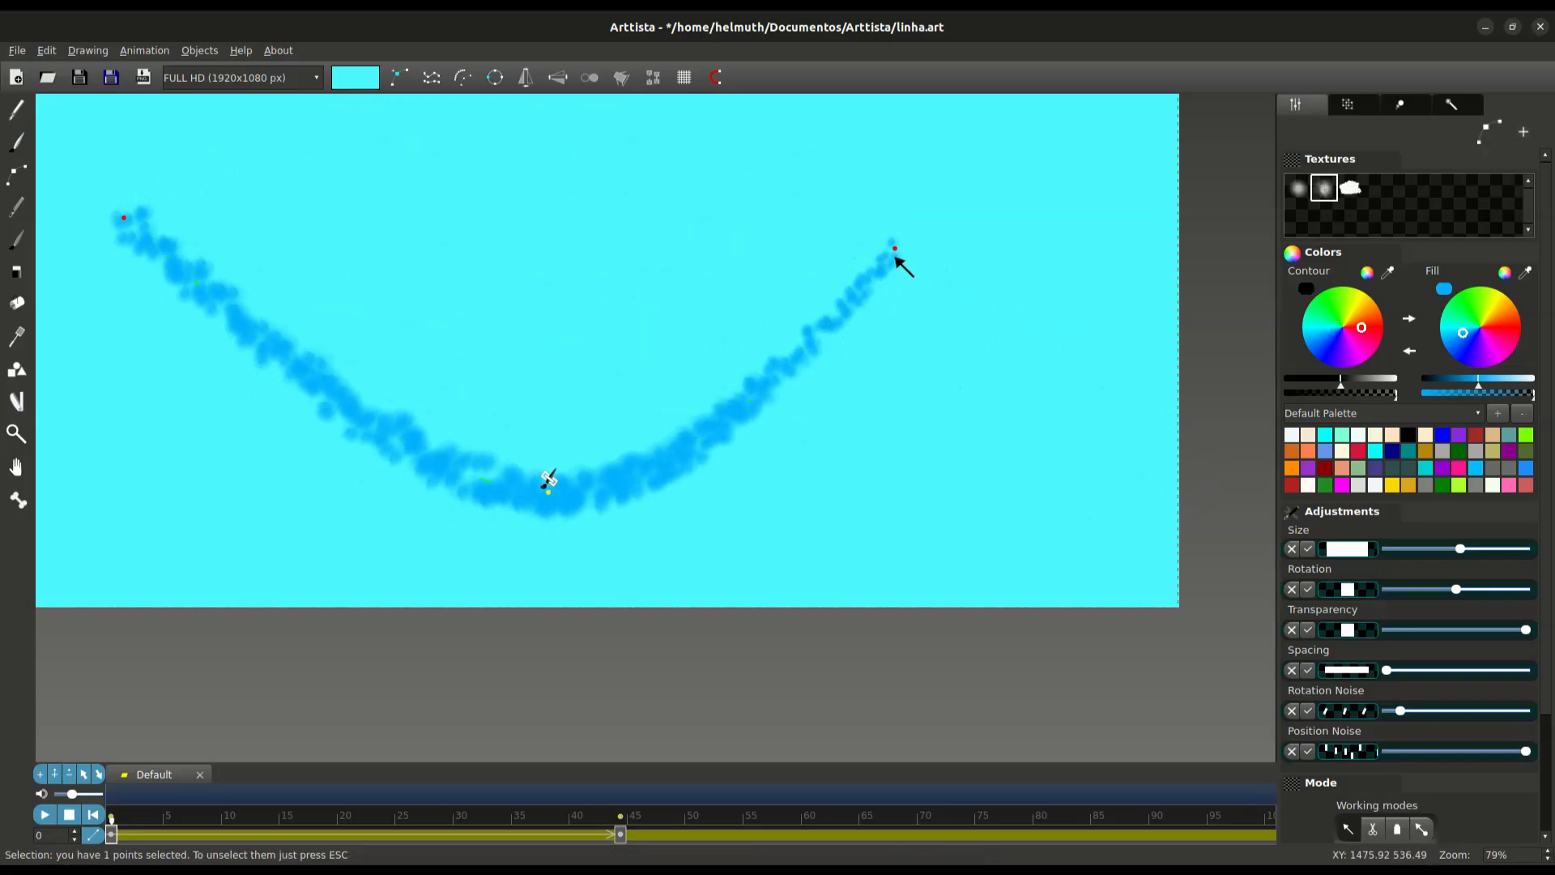
pyautogui.moveTo(895, 250); pyautogui.dragTo(694, 159)
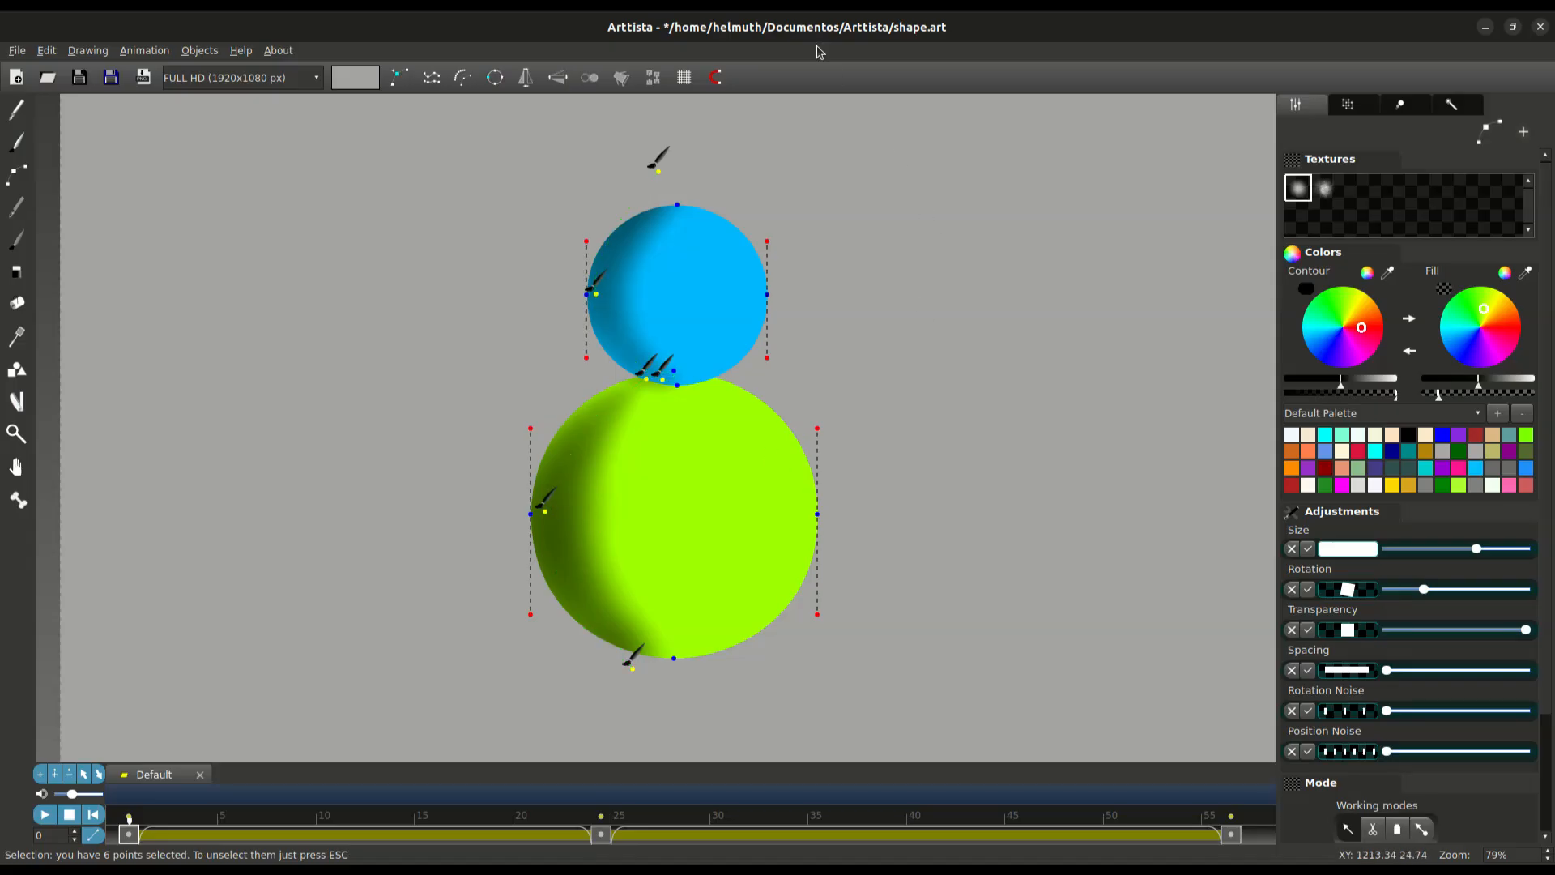
# In shape.art, freeze the textures of the shadow stroke and scrub the animation outside edit mode to check it
pyautogui.click(654, 78)
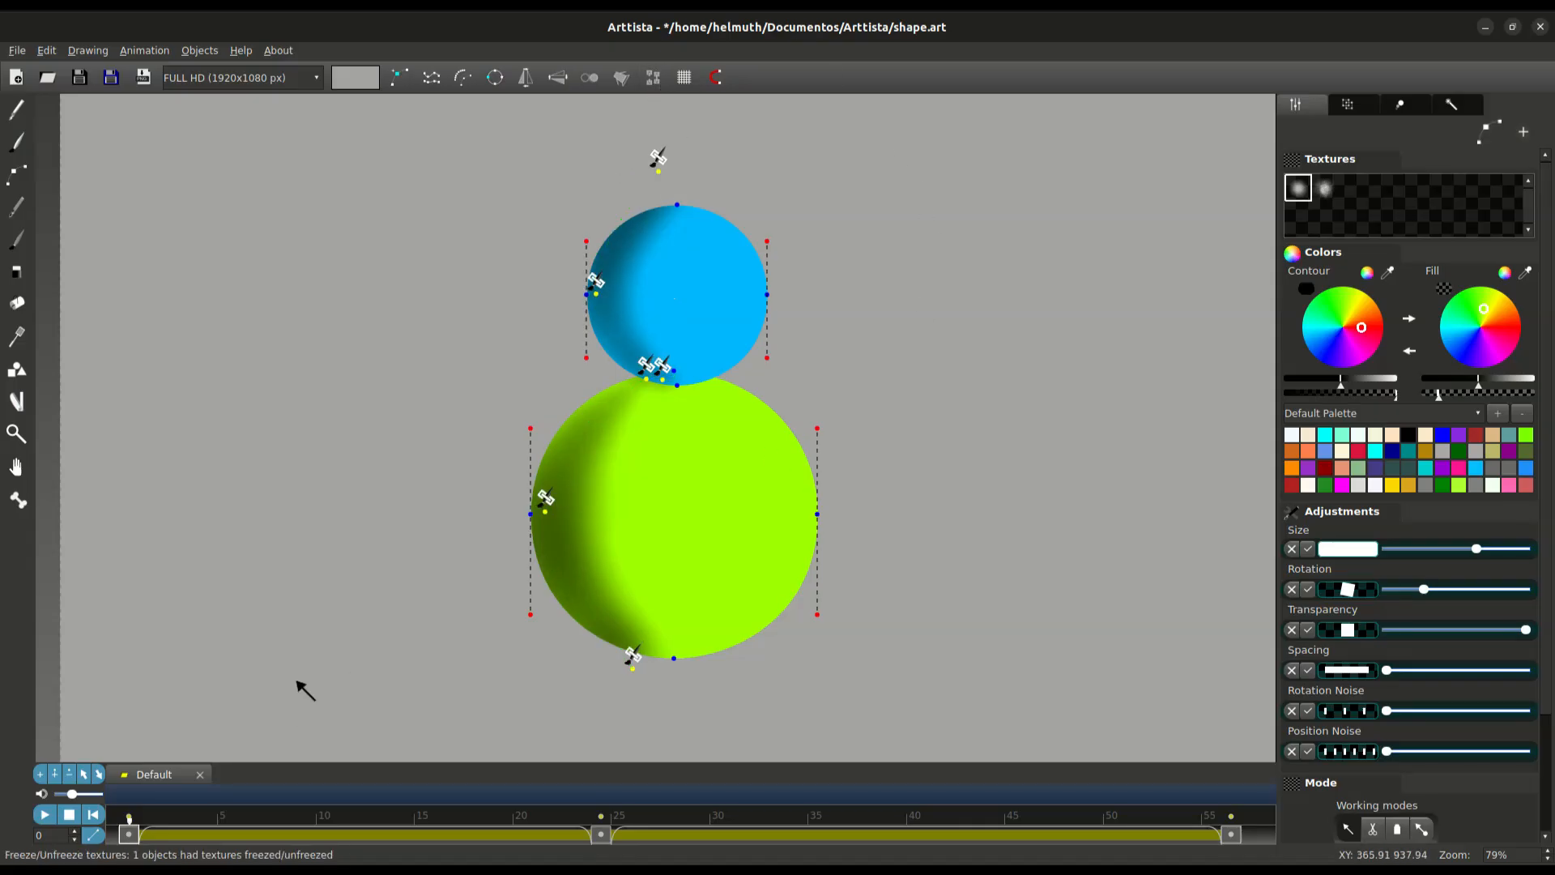
pyautogui.press('Tab')
pyautogui.moveTo(140, 839); pyautogui.dragTo(1206, 788)
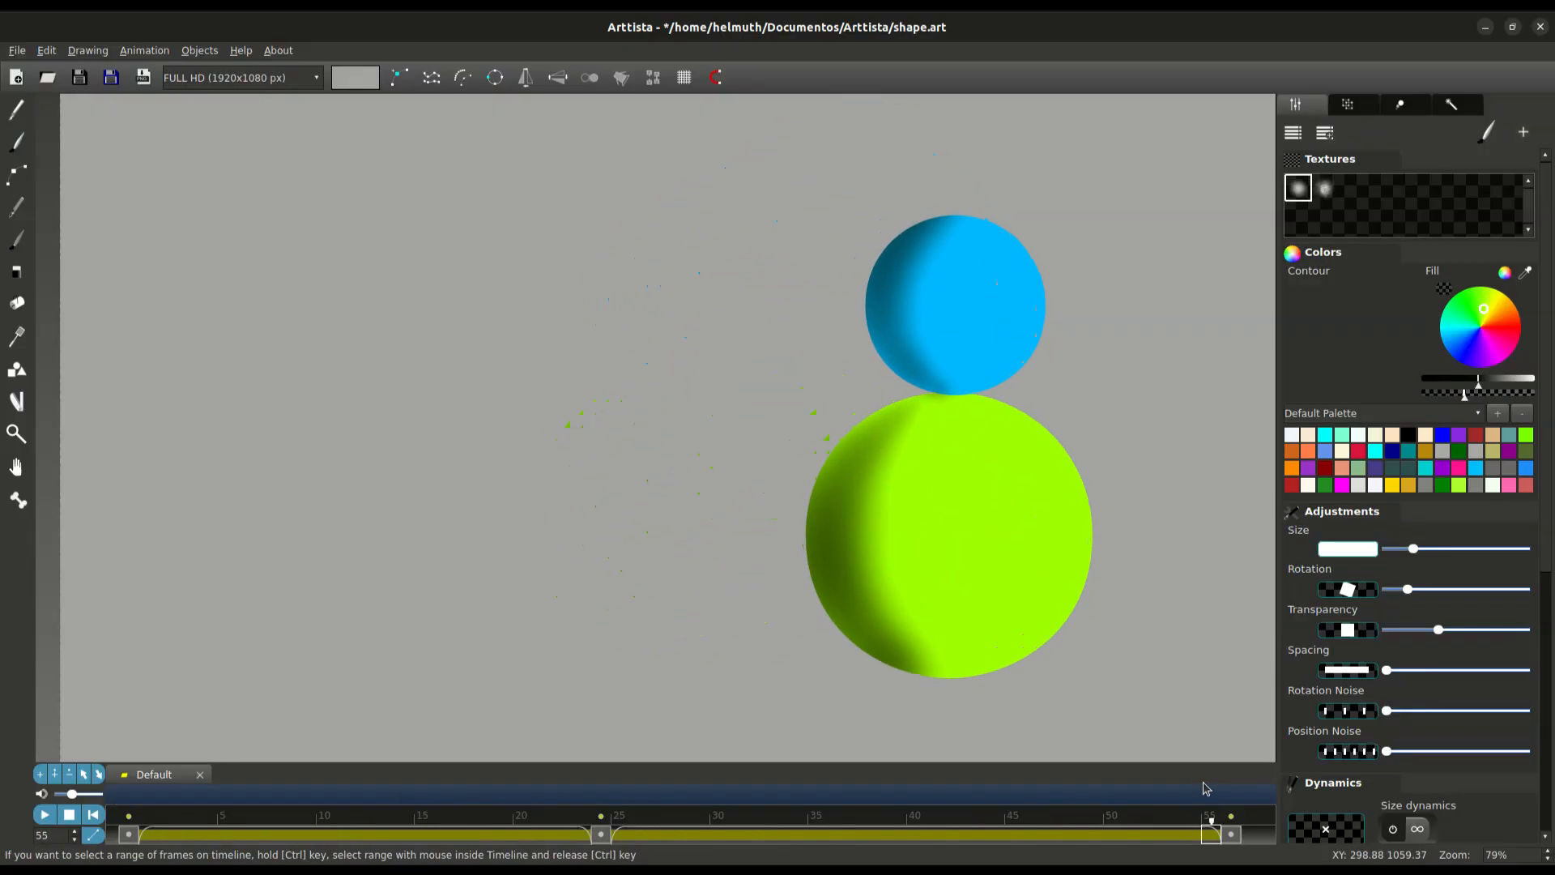
# Paint a dark green contact shadow stroke across the top of the green circle, just below the blue circle
pyautogui.click(1449, 383)
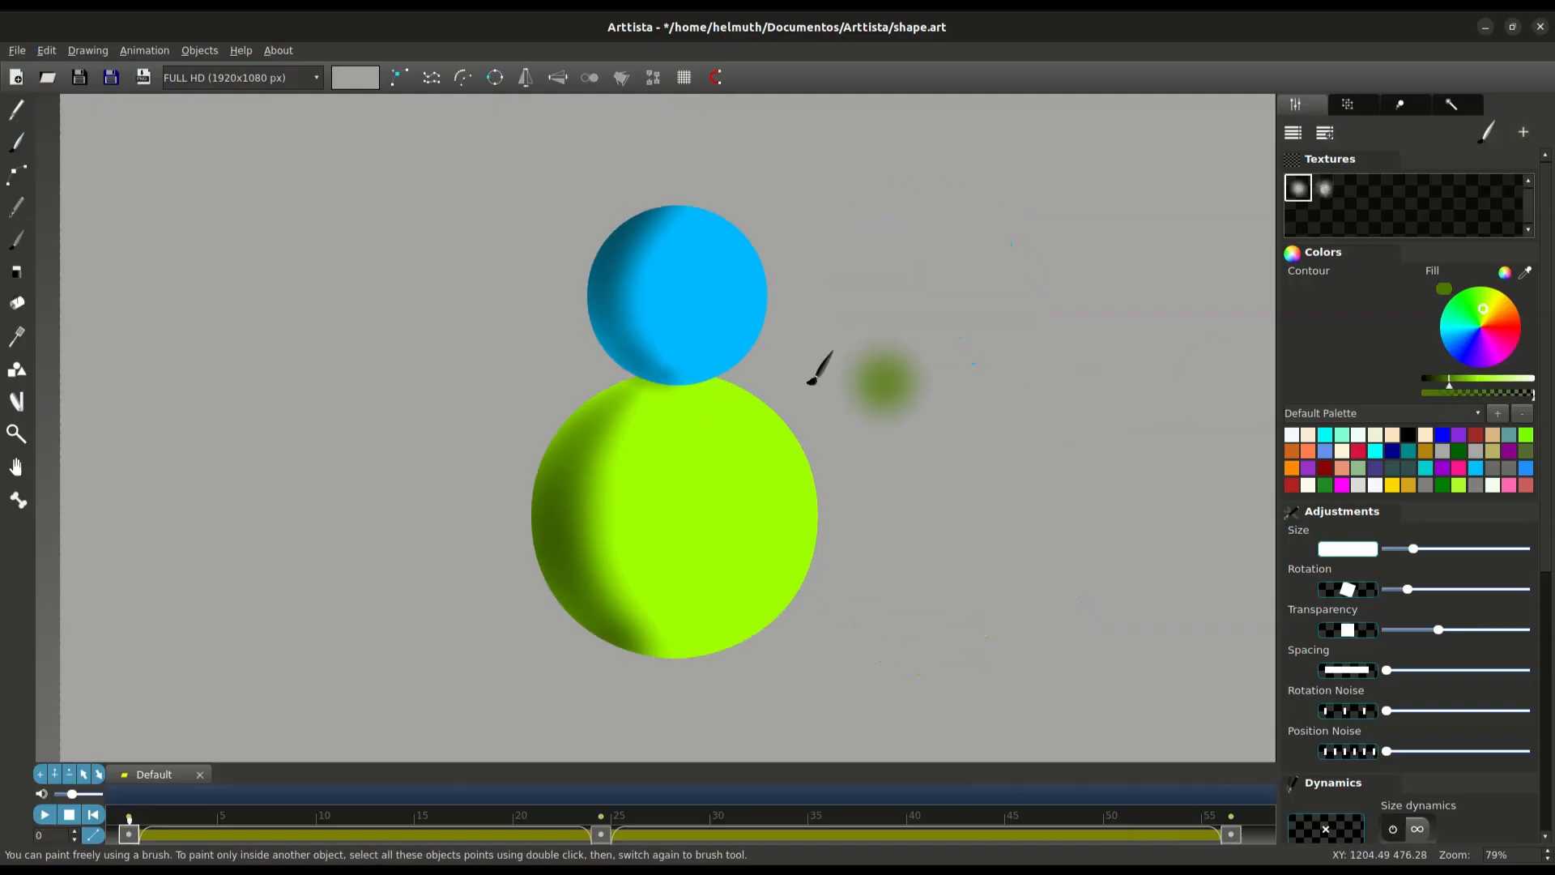
pyautogui.press('Tab')
pyautogui.press('Tab')
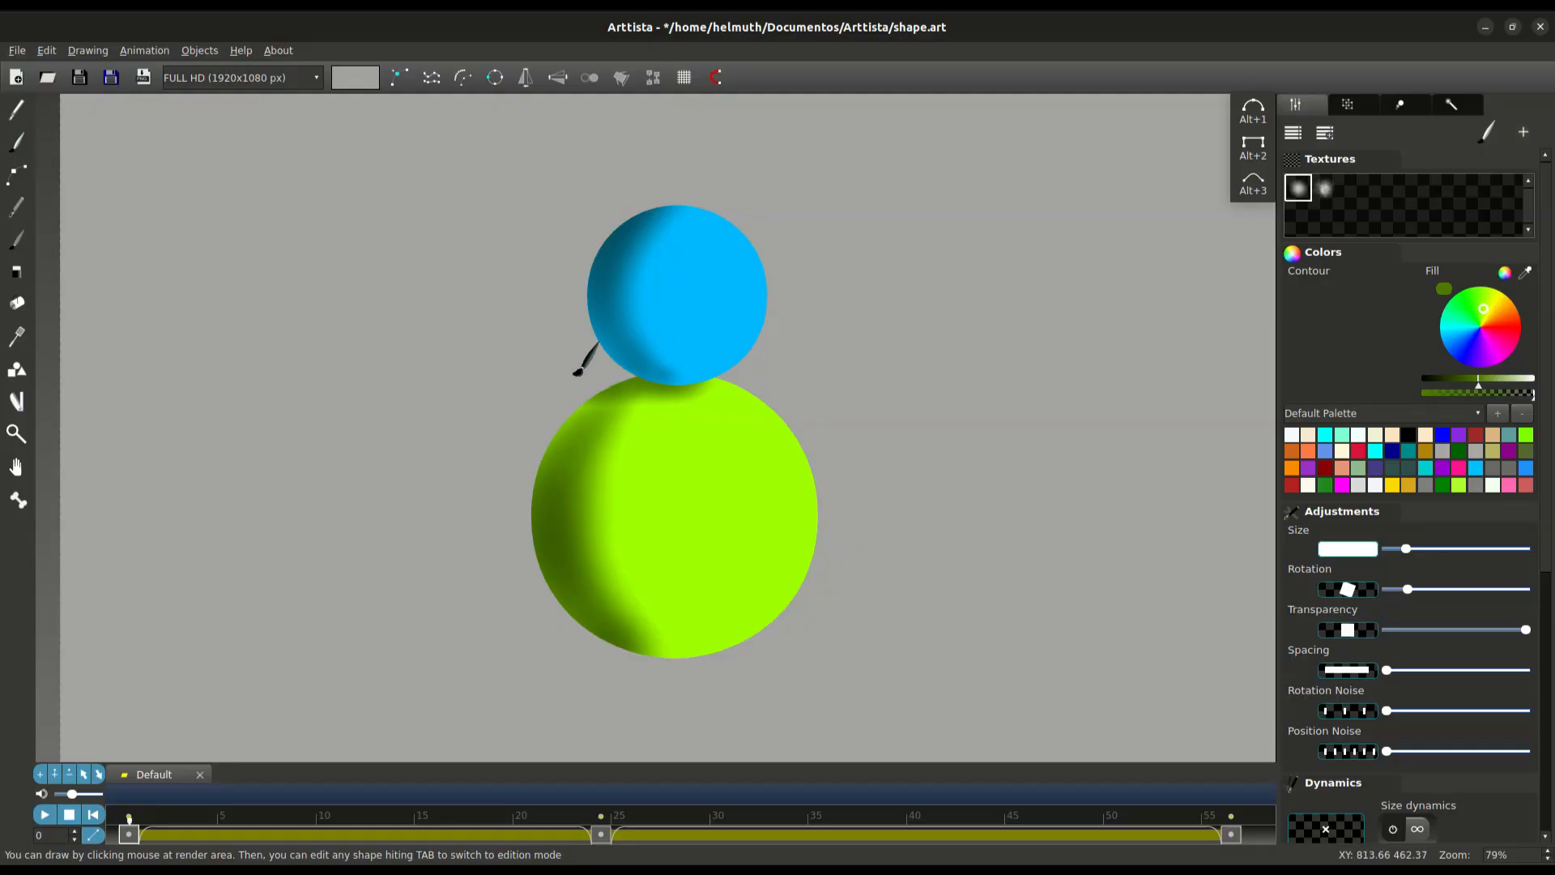
pyautogui.press('Tab')
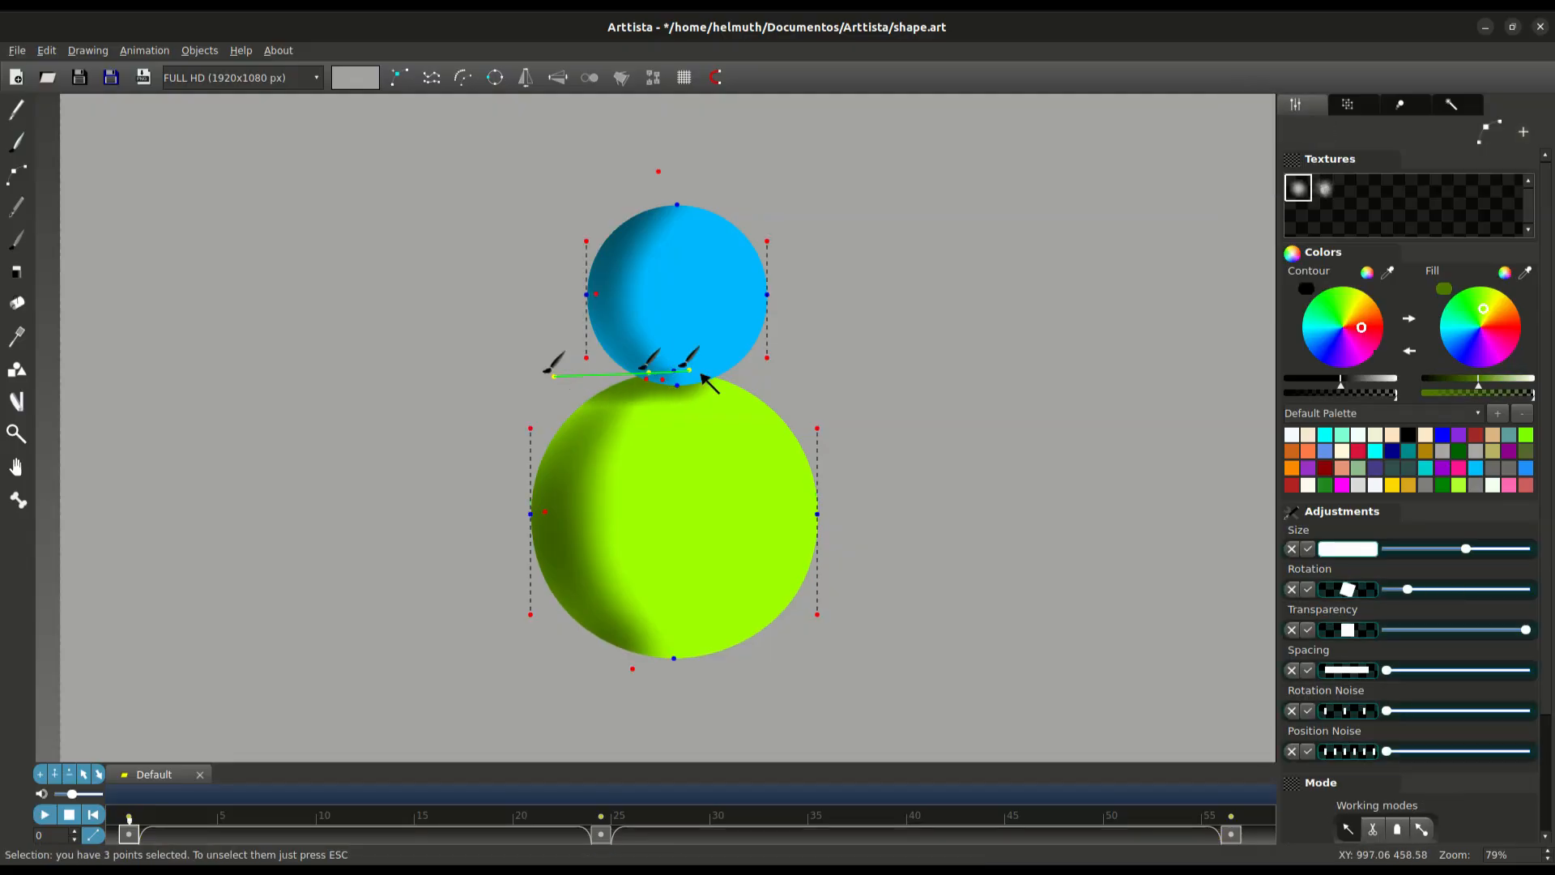
# Move the contact shadow stroke's points along the blue circle's lower edge and make its fill darker and semi-transparent
pyautogui.press('Escape')
pyautogui.moveTo(653, 369); pyautogui.dragTo(705, 369)
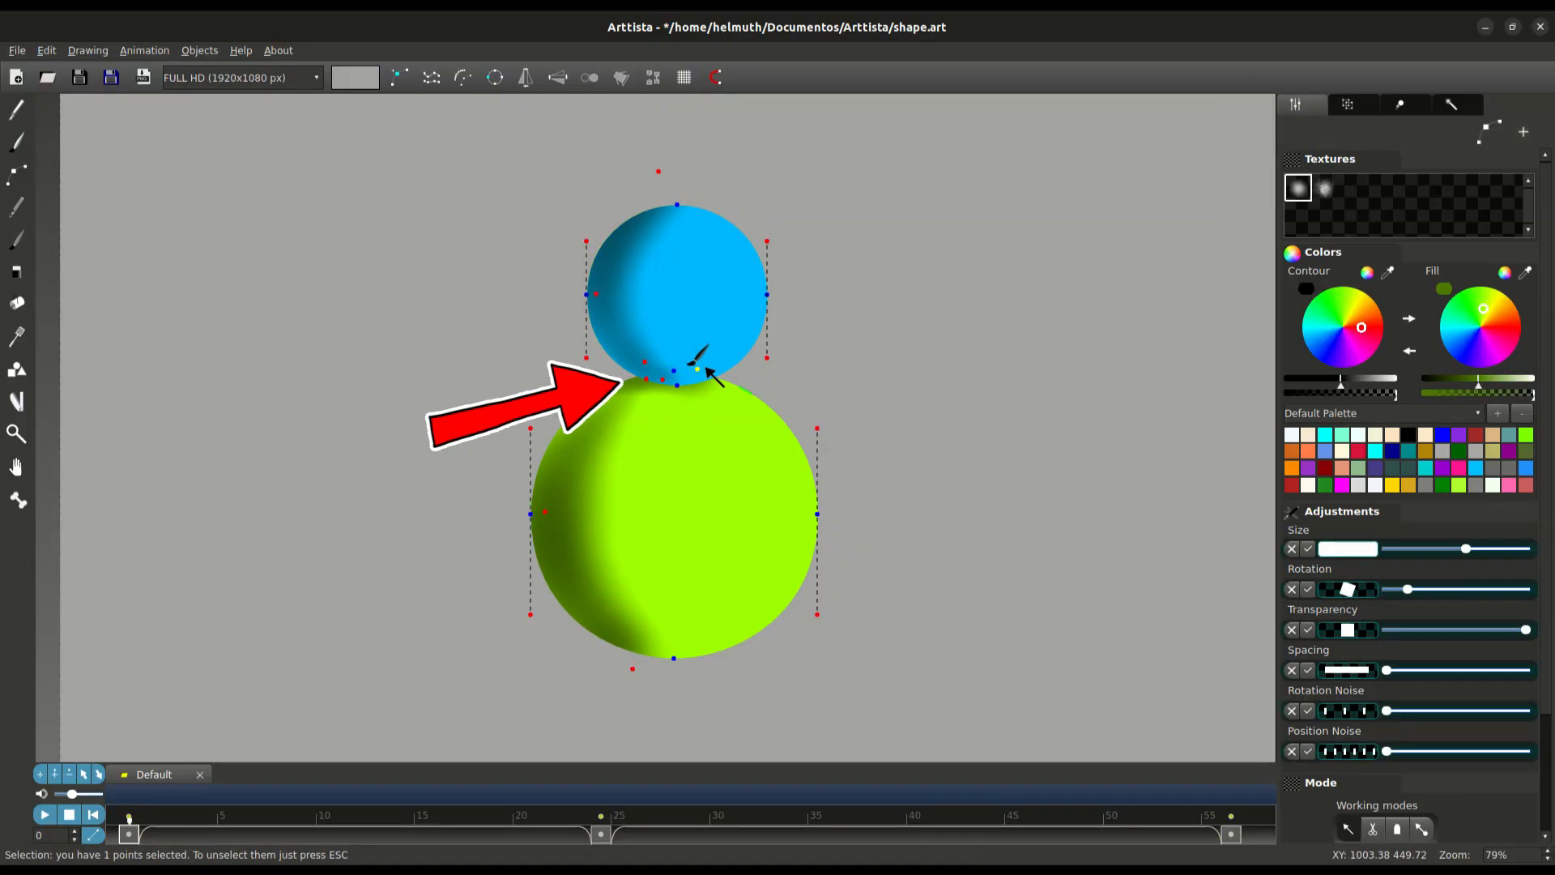
pyautogui.press('Escape')
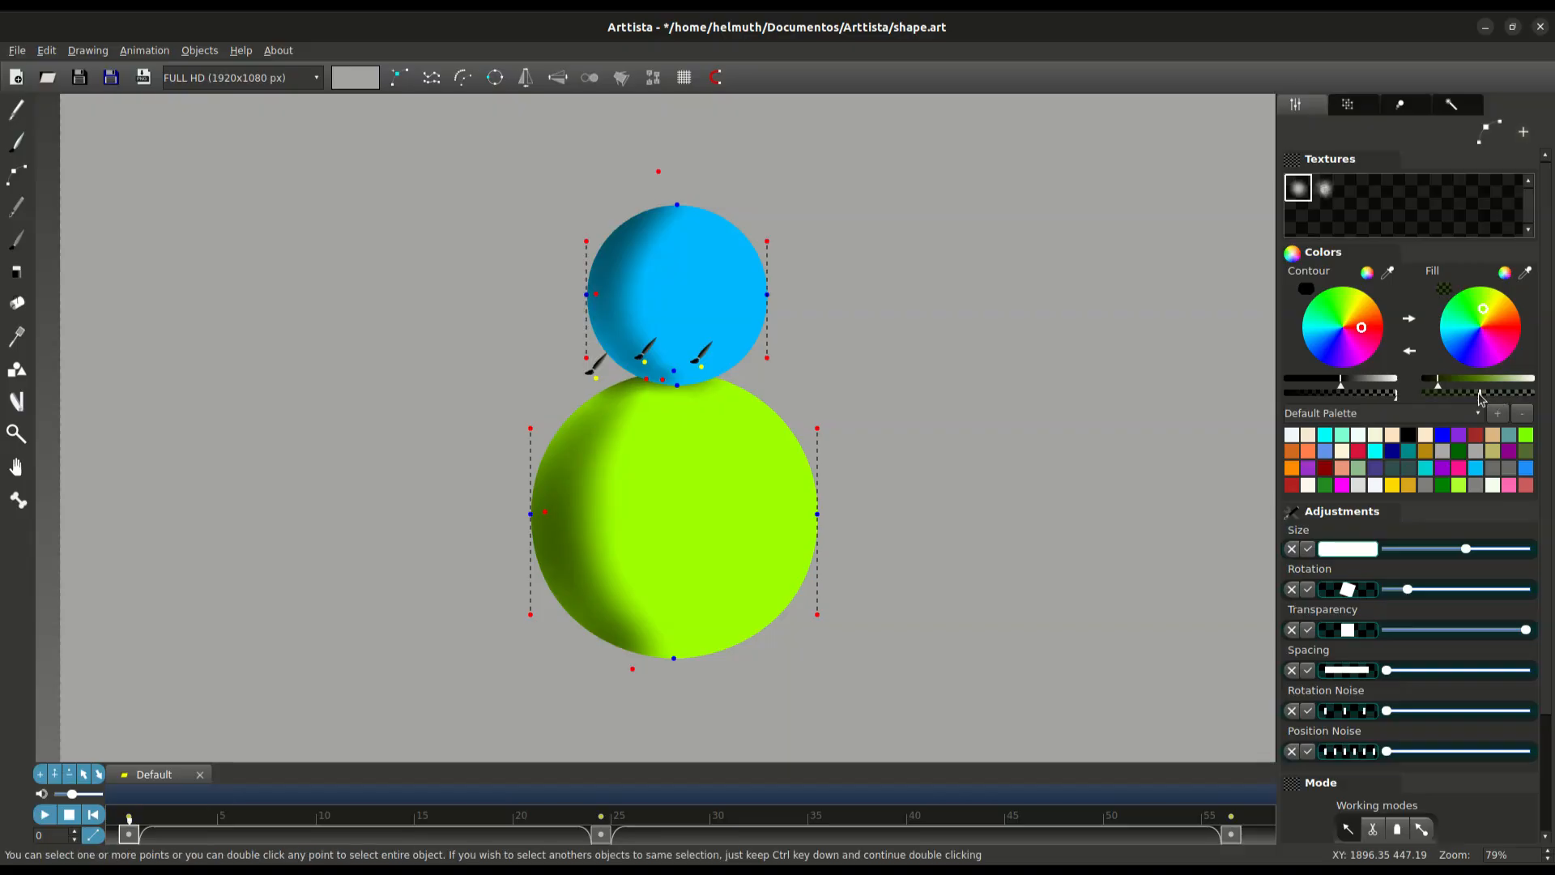
pyautogui.moveTo(596, 379); pyautogui.dragTo(592, 369)
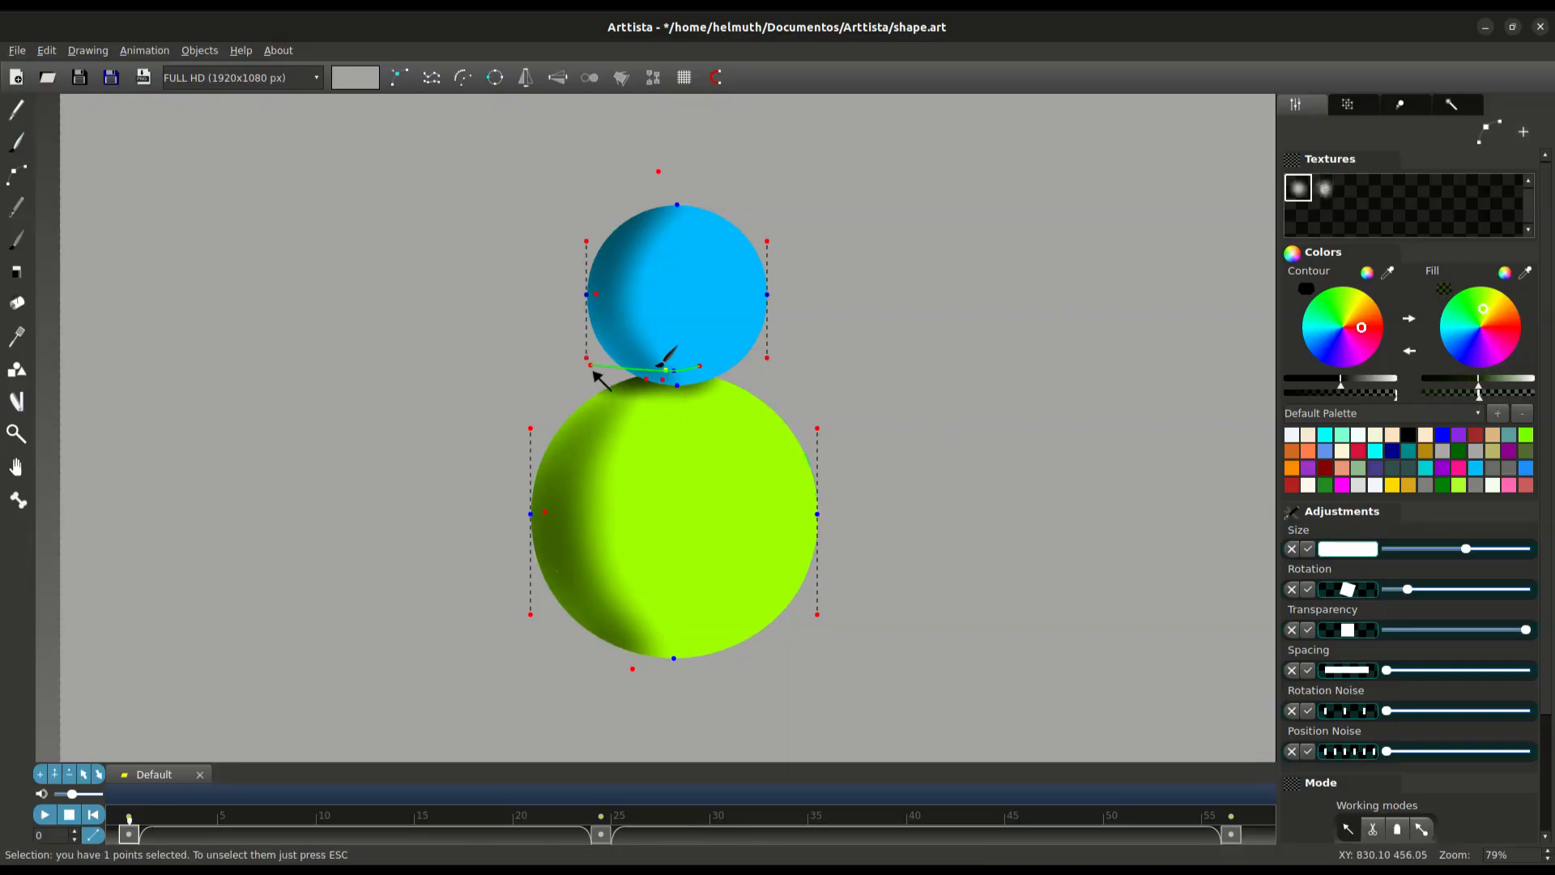
pyautogui.press('Tab')
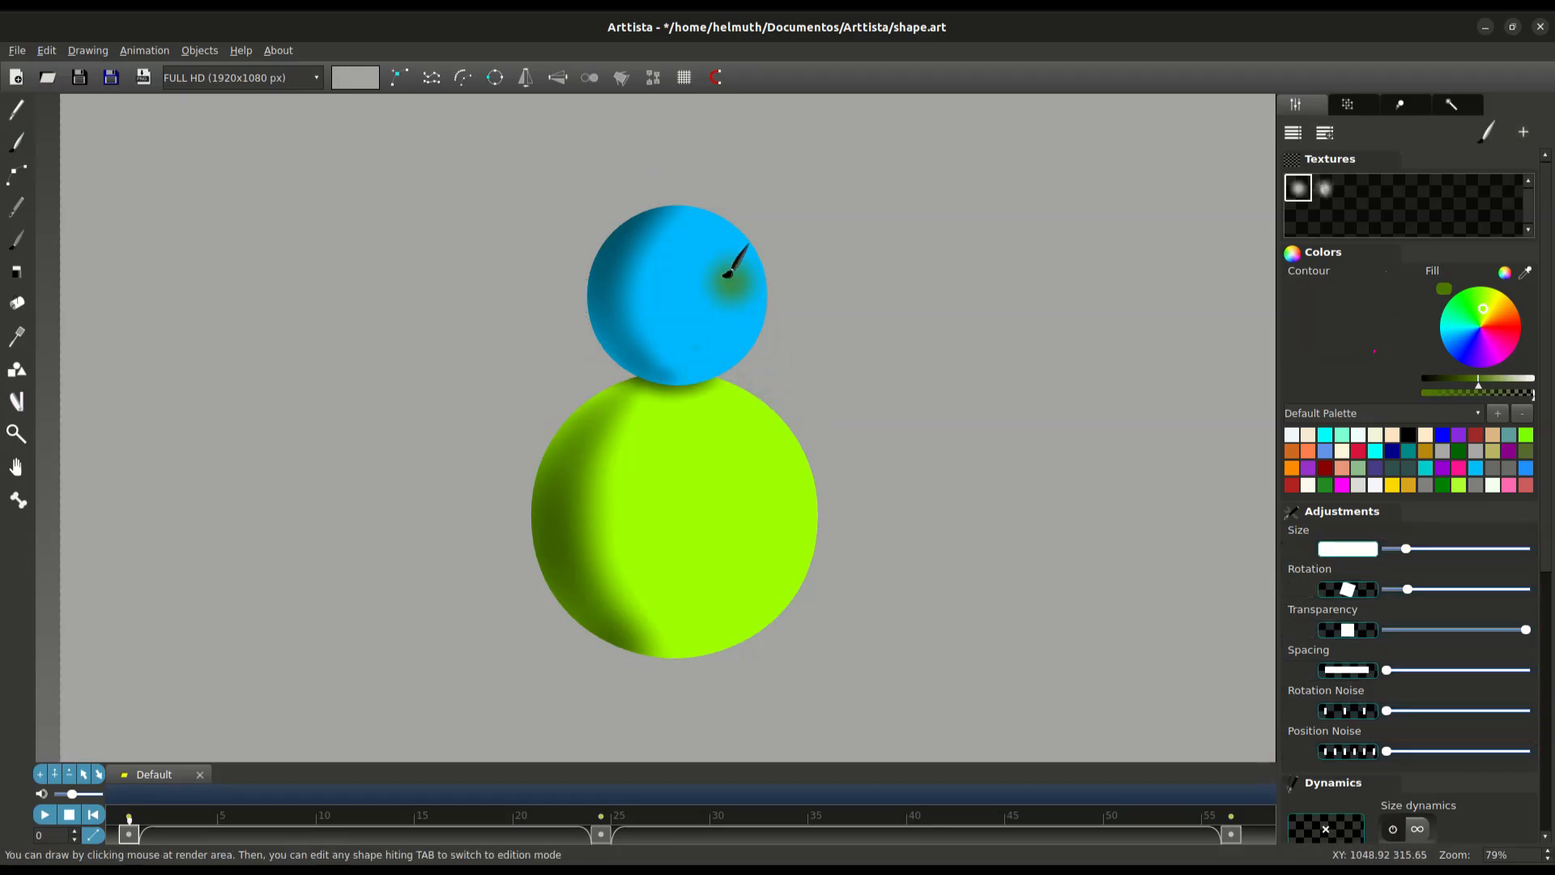
# Make the contact shadow's three points follow the blue circle's top and bottom points with Follow last segment, and scrub the animation
pyautogui.press('Tab')
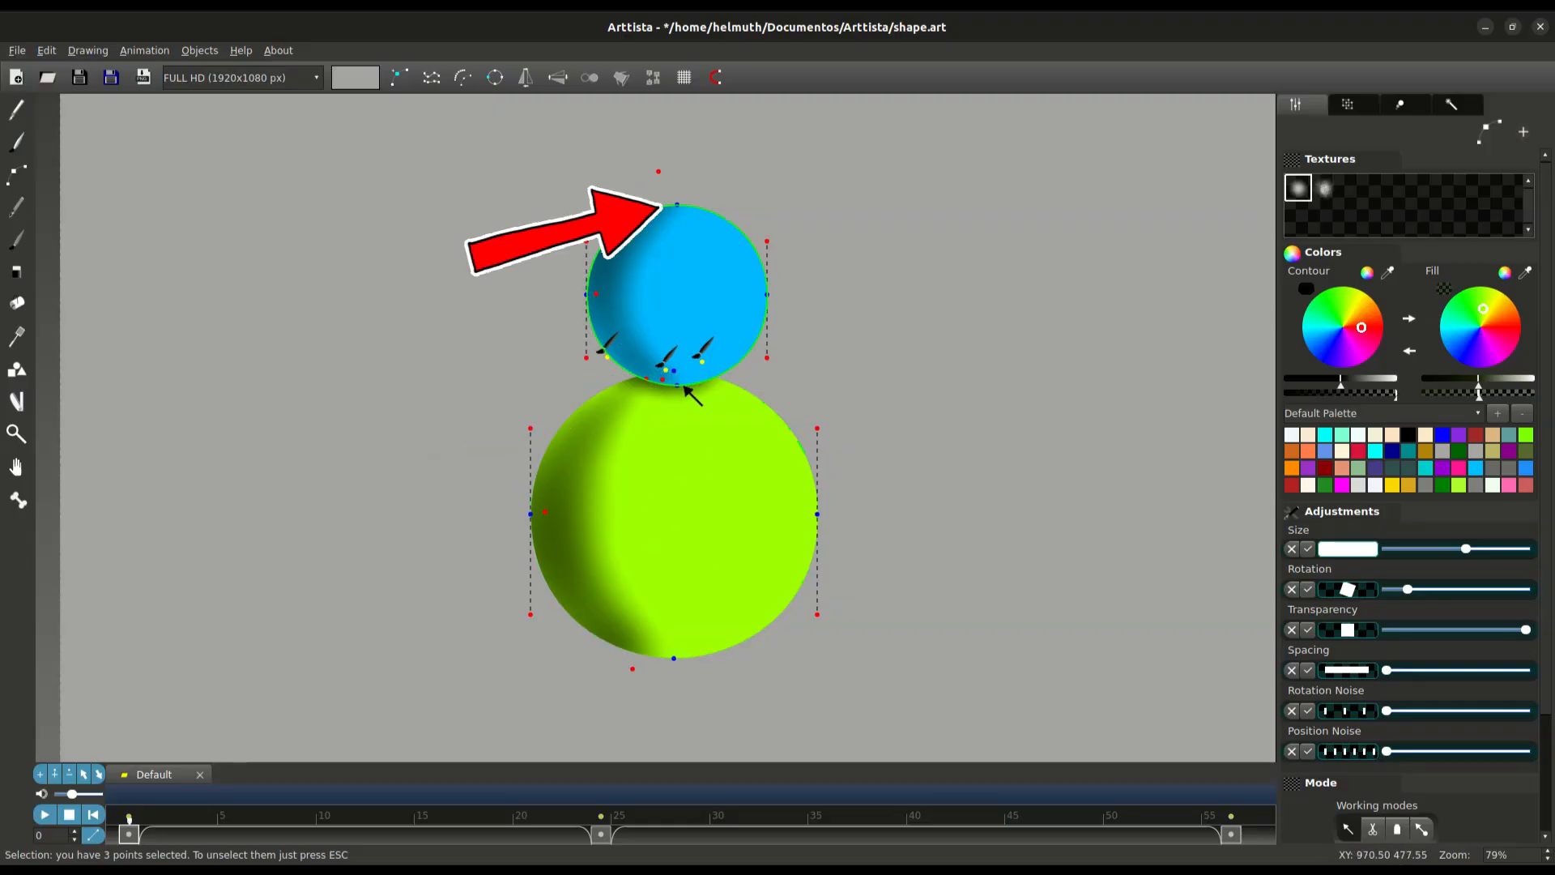
pyautogui.keyDown('shift'); pyautogui.click(679, 385); pyautogui.keyUp('shift')
pyautogui.rightClick(984, 195)
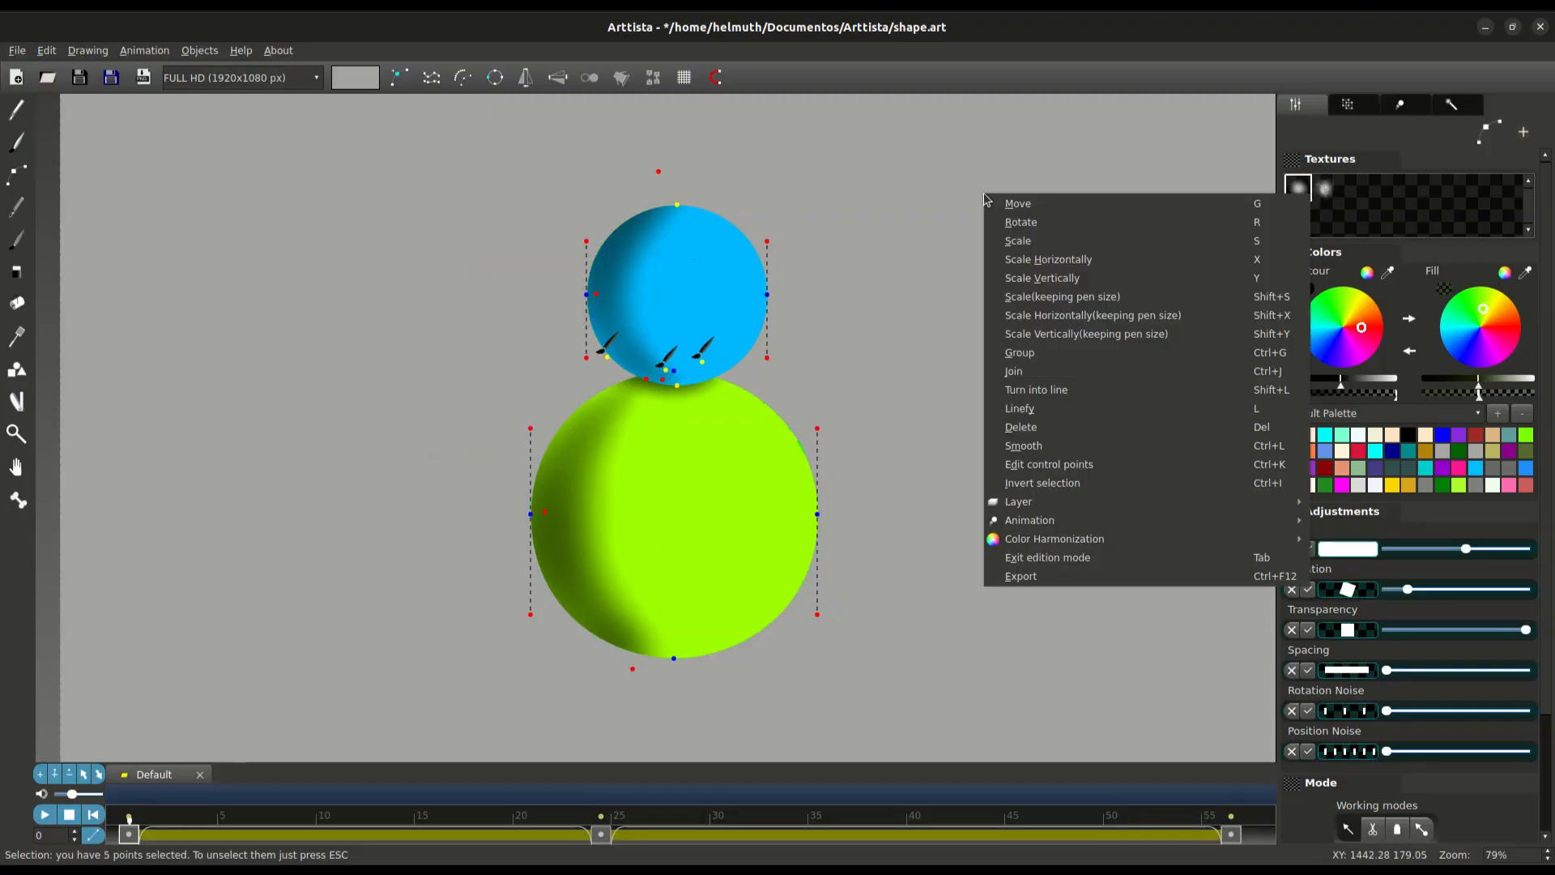
pyautogui.moveTo(1057, 528)
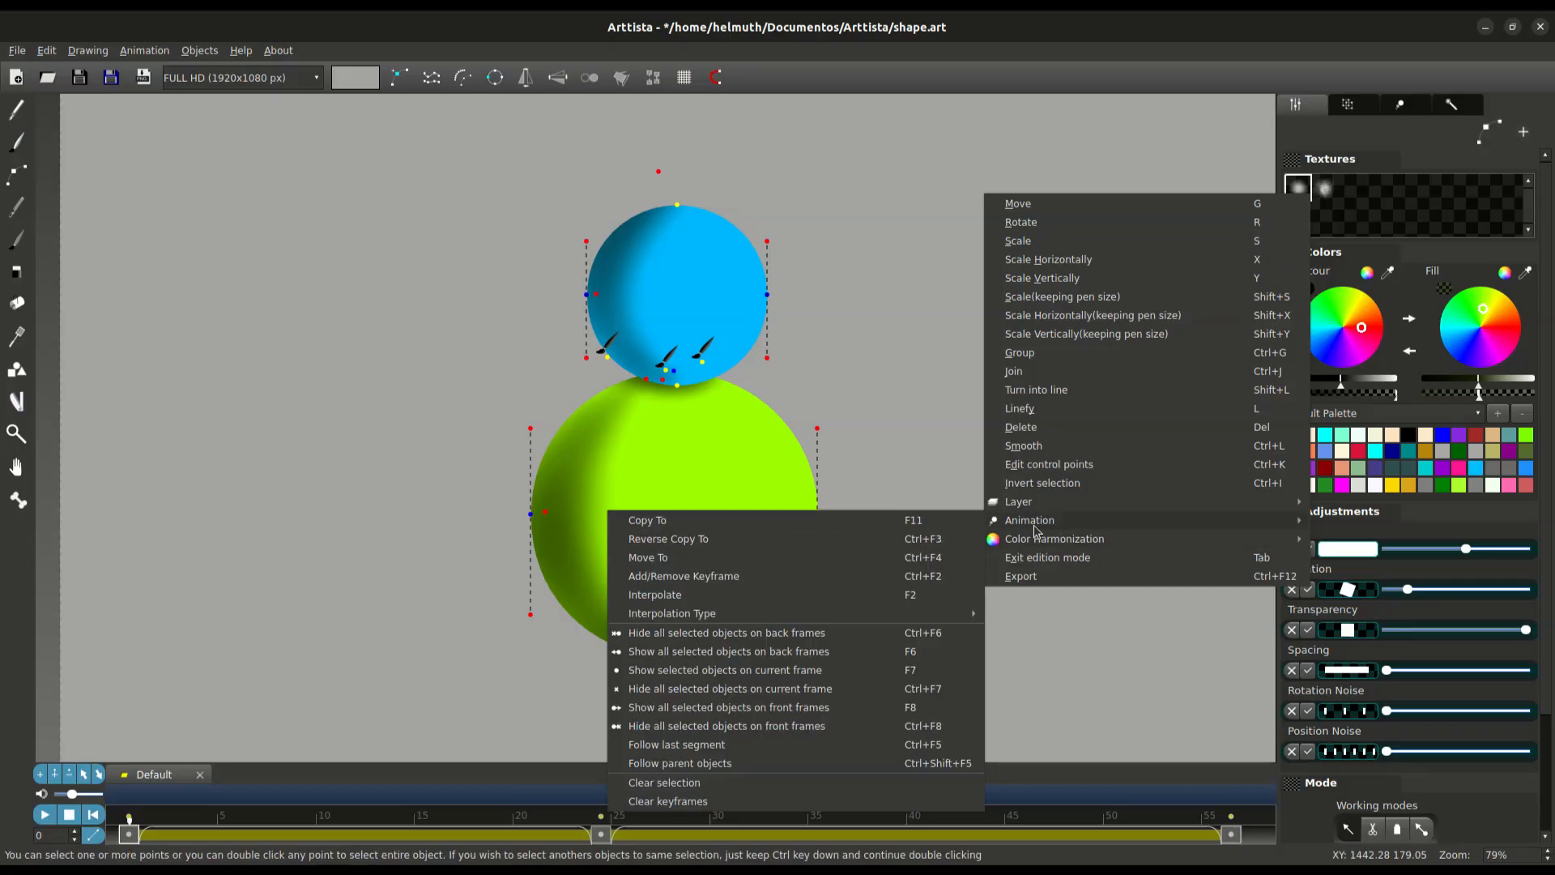
pyautogui.click(677, 745)
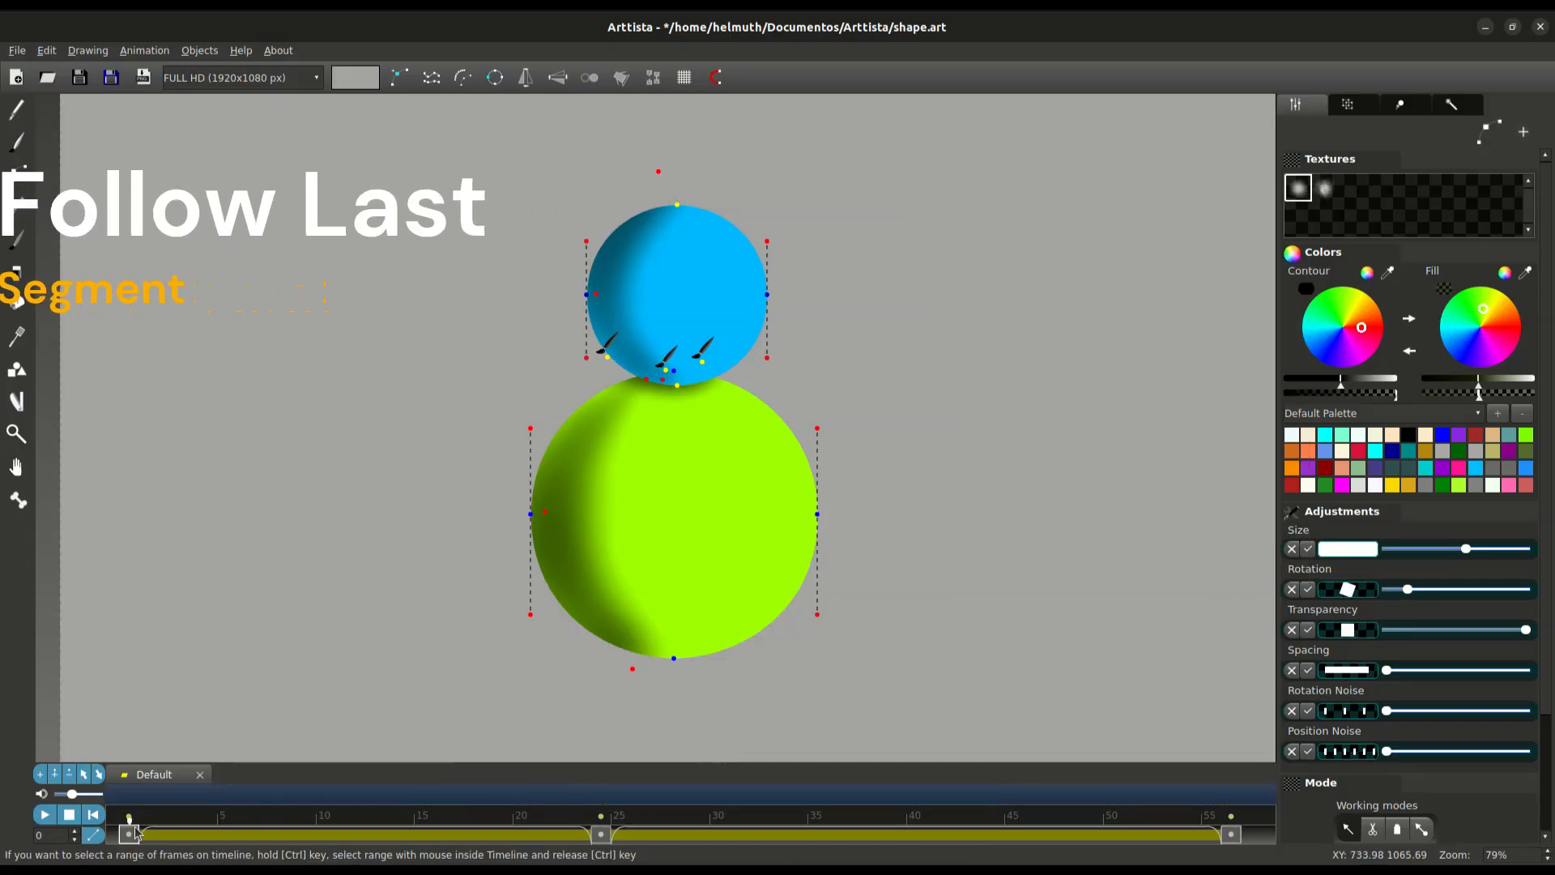
pyautogui.moveTo(136, 833); pyautogui.dragTo(16, 785)
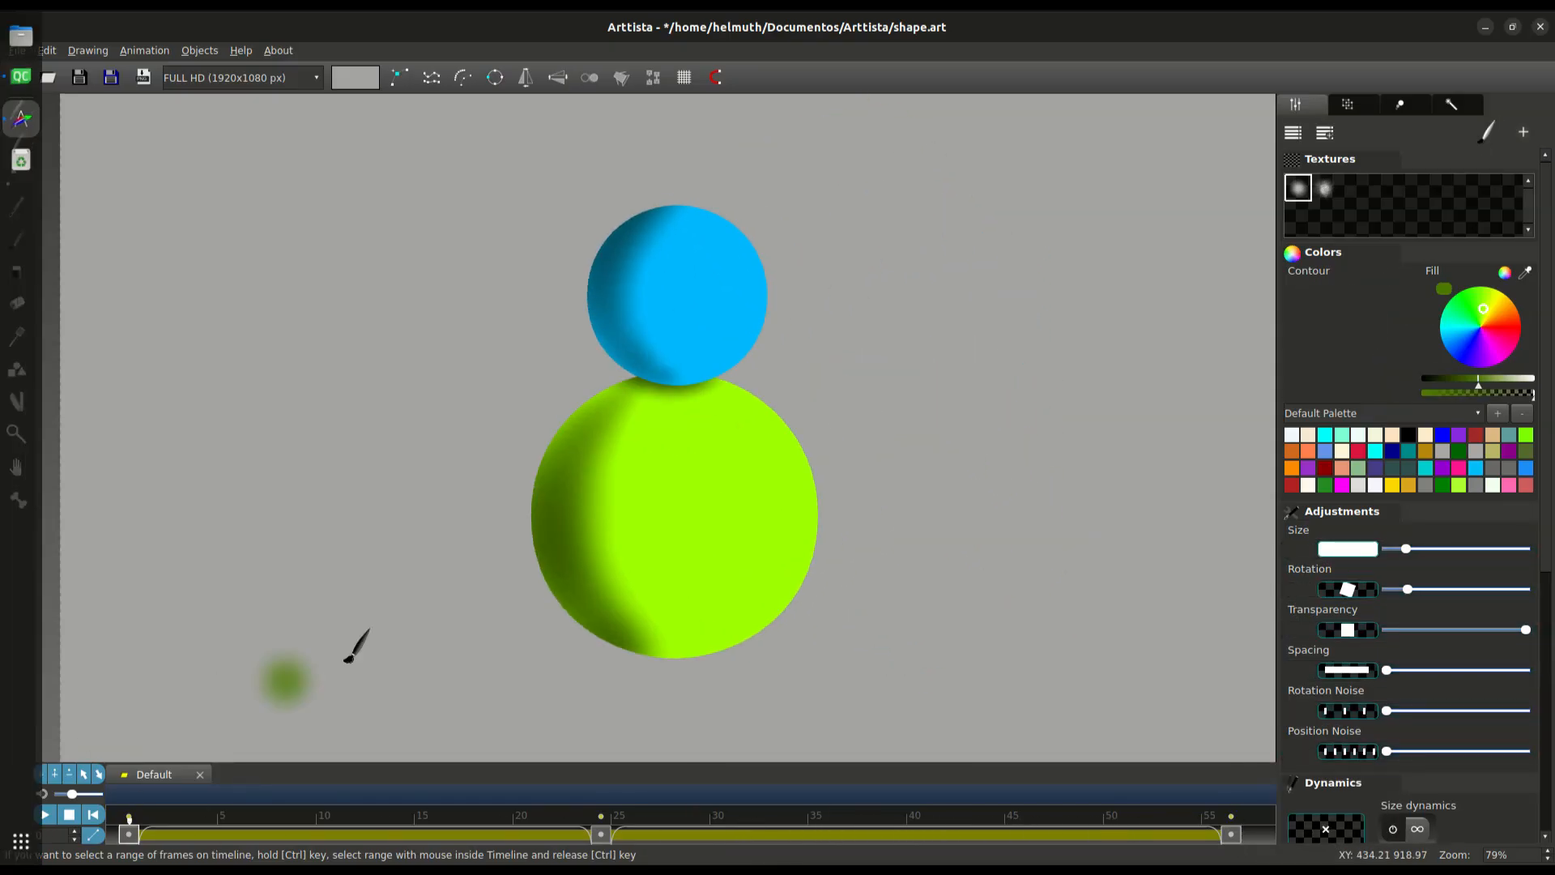
# Paint a green stroke with the third, grainy brush texture along the green circle's right edge and select the whole stroke
pyautogui.press('Tab')
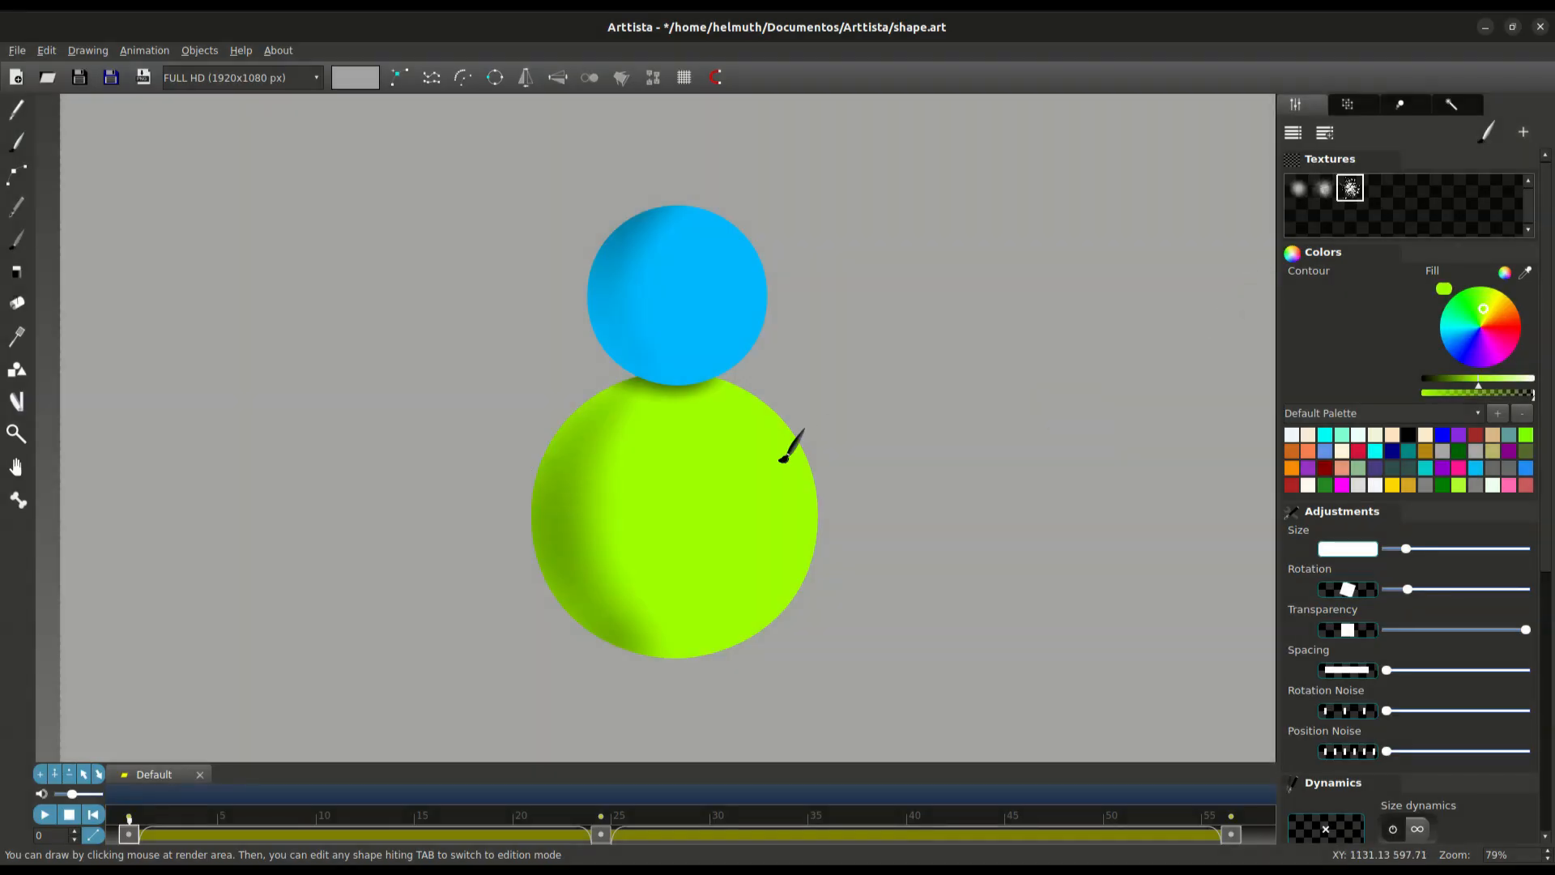
pyautogui.moveTo(664, 631)
pyautogui.mouseDown()
pyautogui.moveTo(762, 629)
pyautogui.moveTo(790, 401)
pyautogui.mouseUp()
pyautogui.press('Tab')
pyautogui.doubleClick(792, 401)
# Raise the grainy stroke's rotation and position noise to about half, lower its fill opacity, and move its upper end over the blue circle
pyautogui.moveTo(1387, 710); pyautogui.dragTo(1463, 710)
pyautogui.moveTo(1387, 751); pyautogui.dragTo(1456, 750)
pyautogui.moveTo(1482, 394); pyautogui.dragTo(1448, 394)
pyautogui.moveTo(769, 378); pyautogui.dragTo(744, 340)
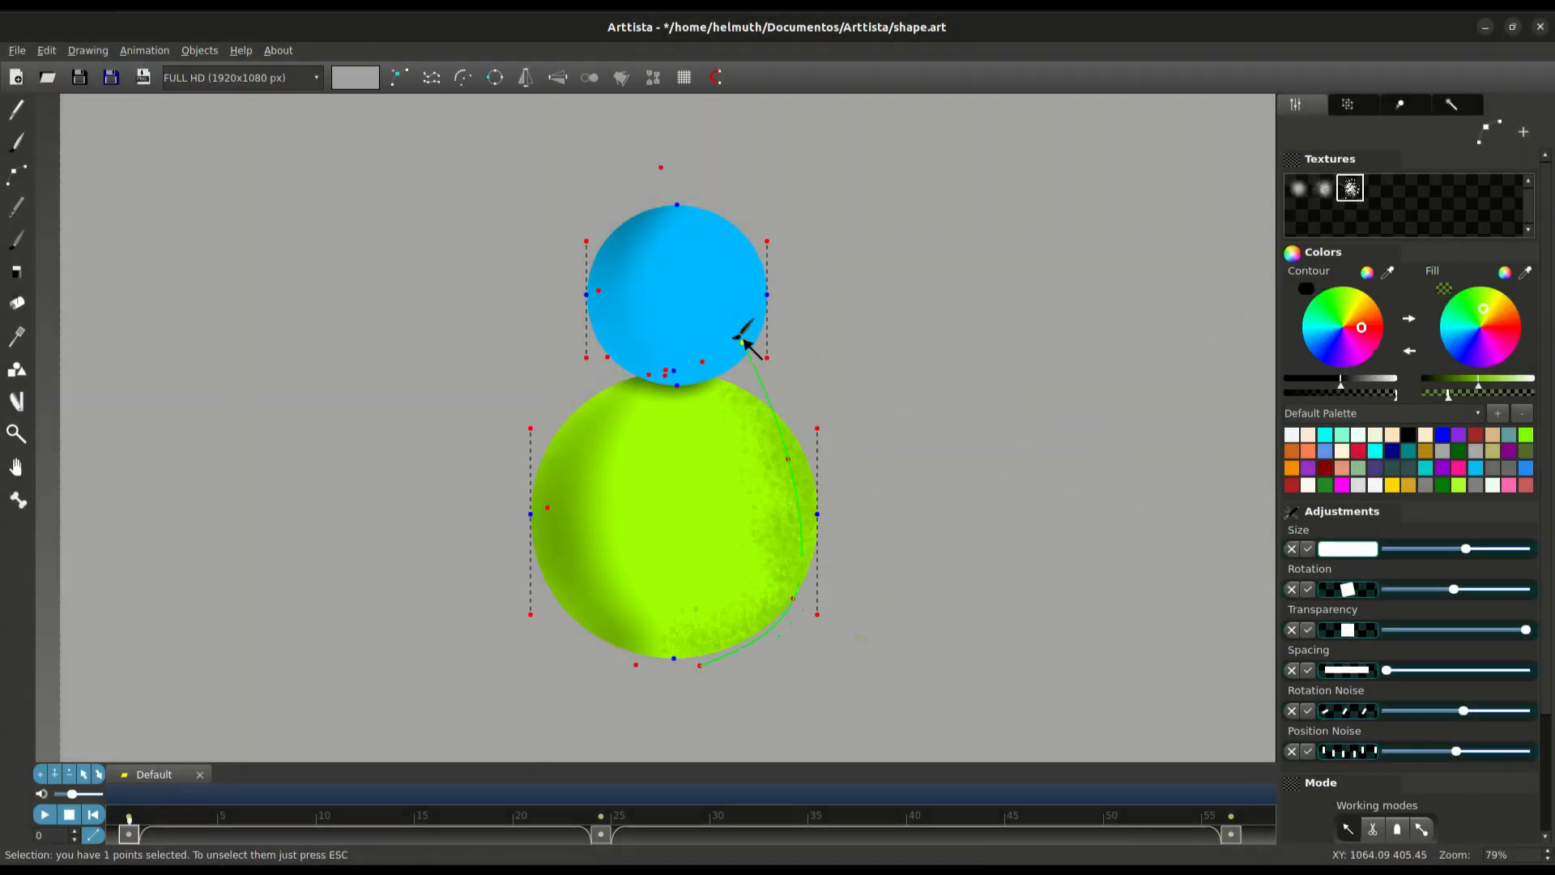
# Make the grainy stroke follow the green circle's animation and check it on the timeline outside edit mode
pyautogui.click(790, 450)
pyautogui.hotkey('ctrl', 'a')
pyautogui.rightClick(923, 271)
pyautogui.moveTo(978, 597)
pyautogui.click(607, 648)
pyautogui.press('Tab')
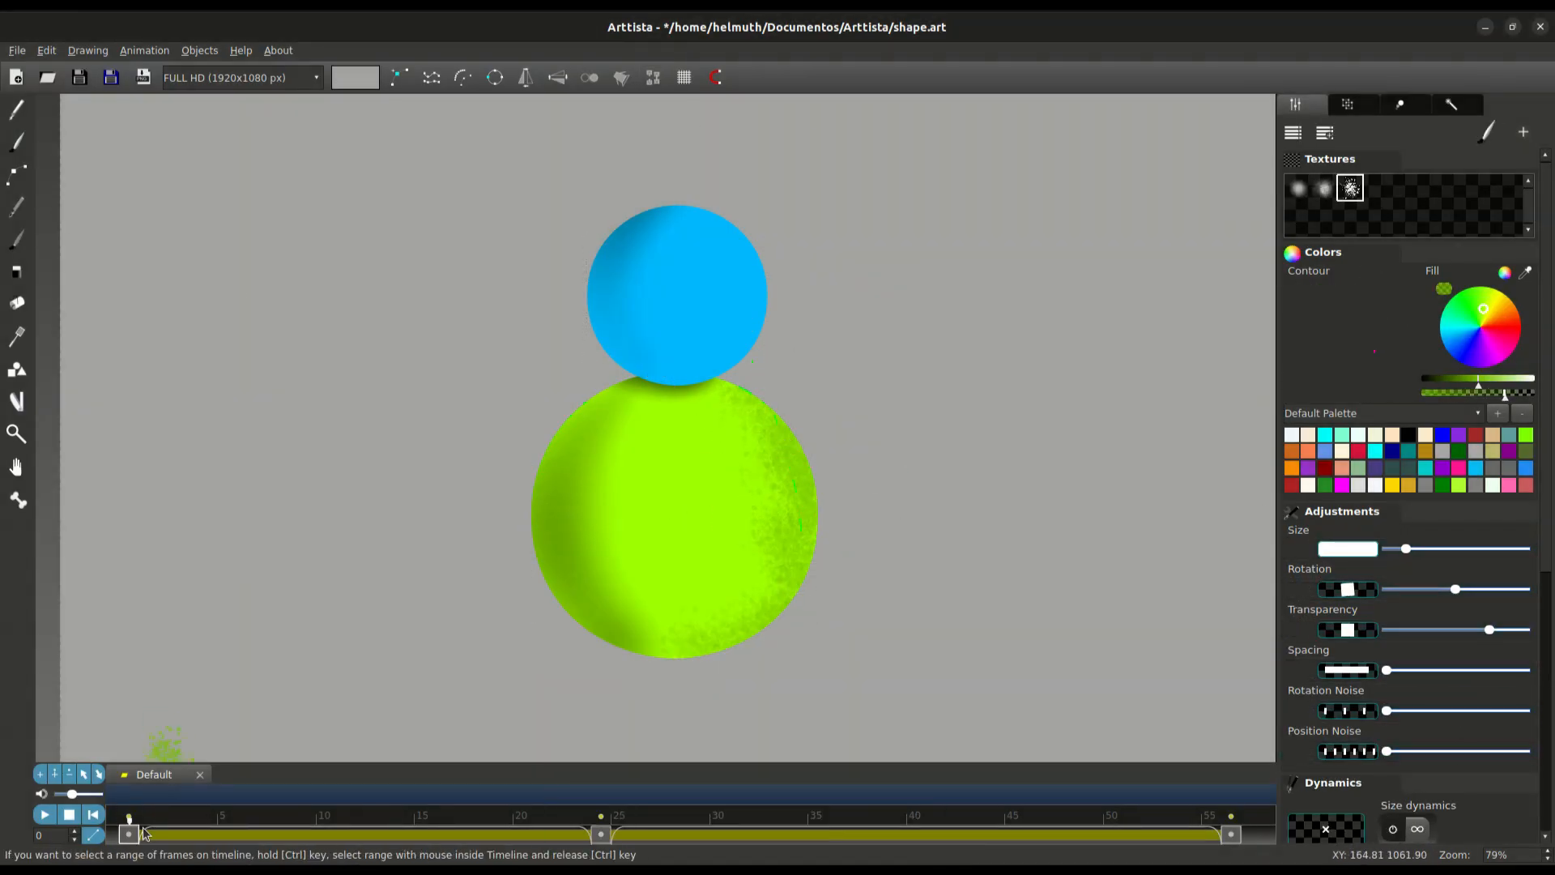
pyautogui.moveTo(129, 824)
pyautogui.mouseDown()
pyautogui.moveTo(1113, 825)
pyautogui.moveTo(271, 806)
pyautogui.moveTo(129, 819)
pyautogui.mouseUp()
# Delete the soft shadow stroke along the circles' left side and the grainy stroke on the green circle
pyautogui.press('Tab')
pyautogui.press('Delete')
pyautogui.click(805, 489)
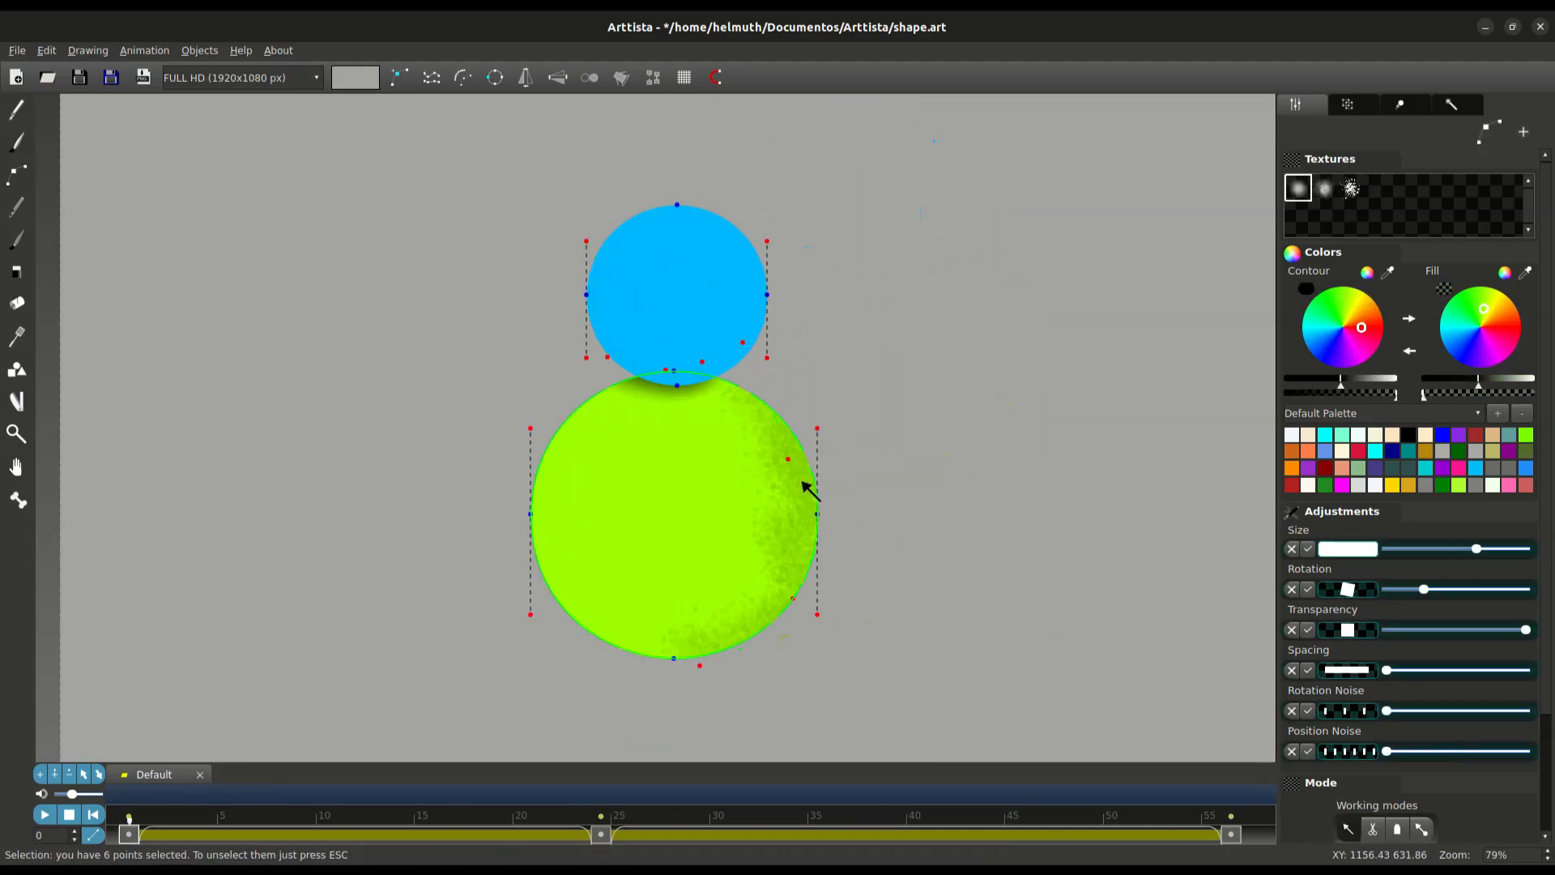
pyautogui.press('Delete')
# Set the brush size to minimum and paint hard-edged dark green shading on the green circle's left side and beneath the blue circle
pyautogui.click(16, 141)
pyautogui.moveTo(1406, 550); pyautogui.dragTo(1383, 550)
pyautogui.moveTo(1503, 395)
pyautogui.mouseDown()
pyautogui.moveTo(1533, 394)
pyautogui.moveTo(1450, 381)
pyautogui.mouseUp()
pyautogui.moveTo(729, 340)
pyautogui.mouseDown()
pyautogui.moveTo(600, 673)
pyautogui.moveTo(693, 332)
pyautogui.mouseUp()
pyautogui.press('Tab')
pyautogui.press('Tab')
pyautogui.moveTo(726, 374); pyautogui.dragTo(563, 369)
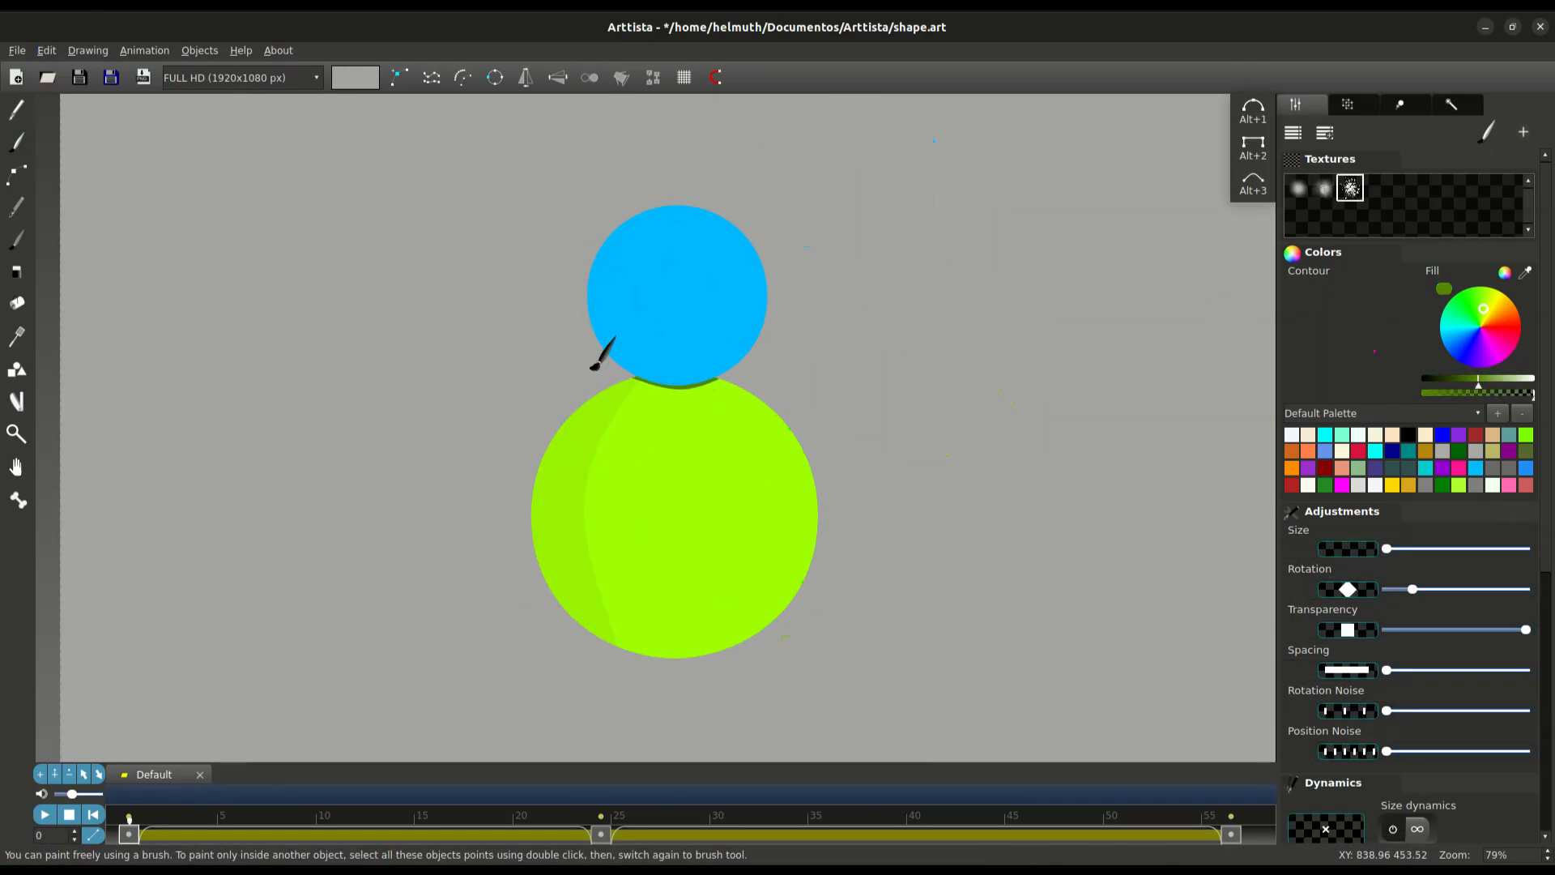
# Select the hard-edged contact shadow stroke together with the blue circle's top and bottom points and open the commands for the selection
pyautogui.press('Tab')
pyautogui.doubleClick(680, 387)
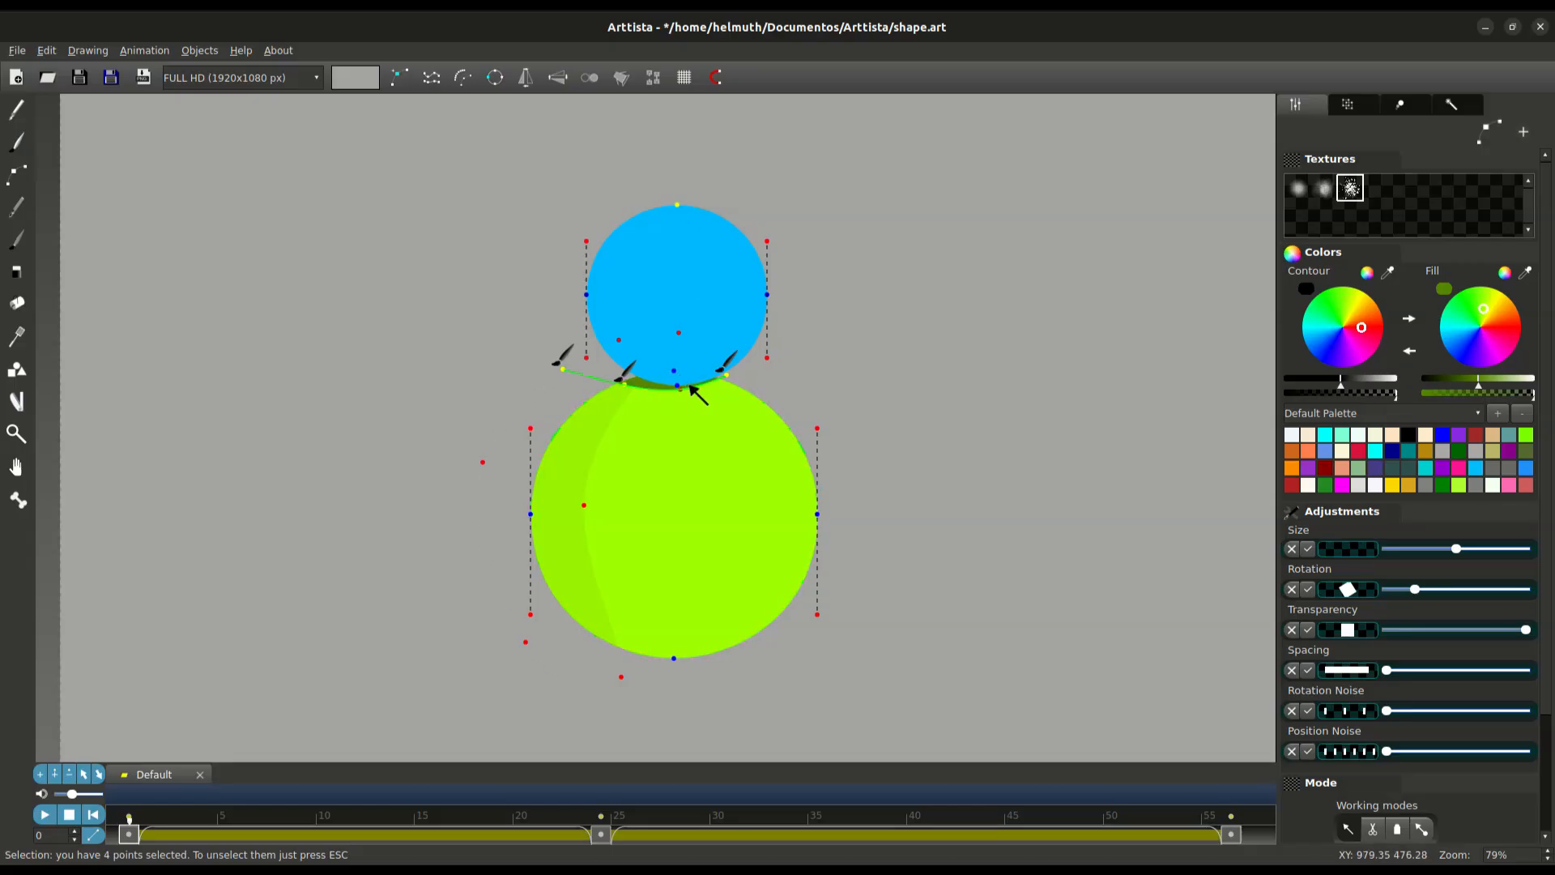
pyautogui.rightClick(924, 199)
pyautogui.press('Escape')
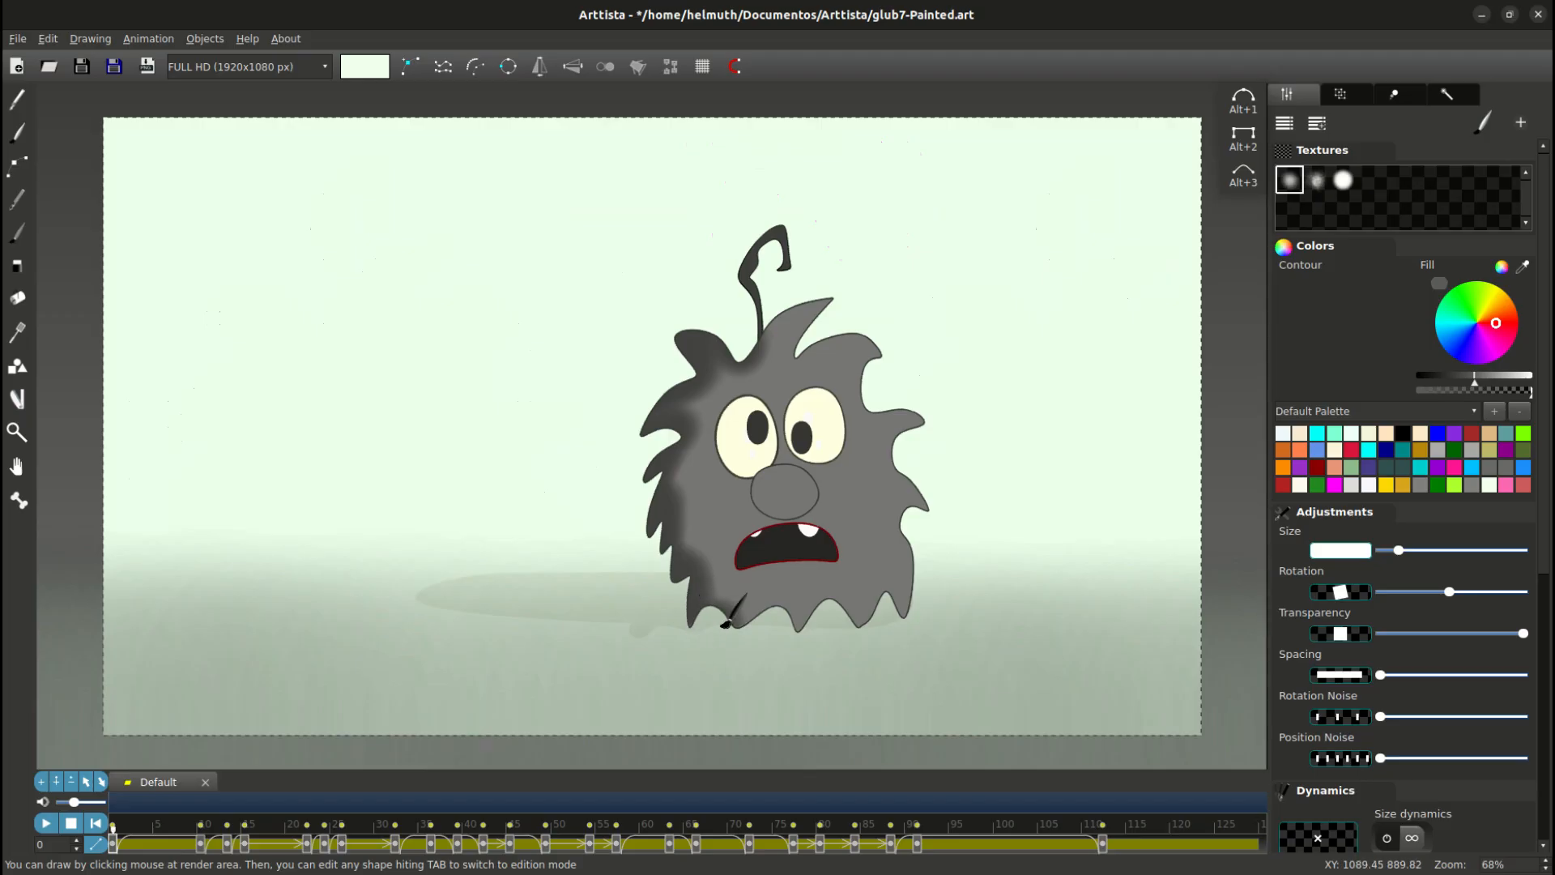
# In glub7-Painted.art, finish the dark shading stroke along the furry character's left side and underside, and make its fill more transparent
pyautogui.click(809, 653)
pyautogui.scroll(2, 810, 652)
pyautogui.moveTo(1529, 392); pyautogui.dragTo(1446, 393)
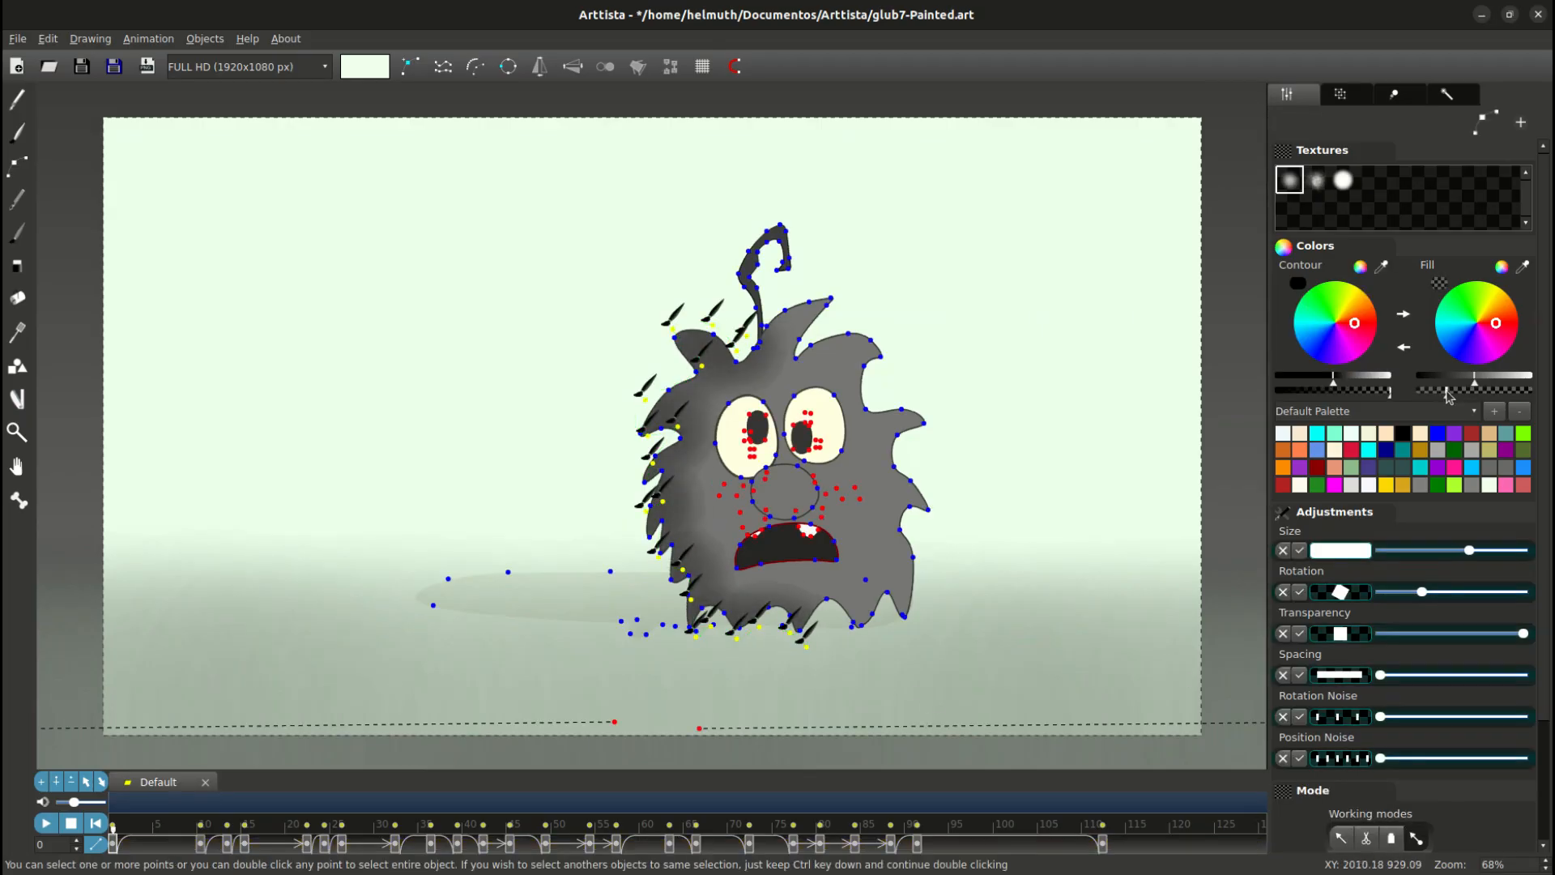
pyautogui.click(818, 635)
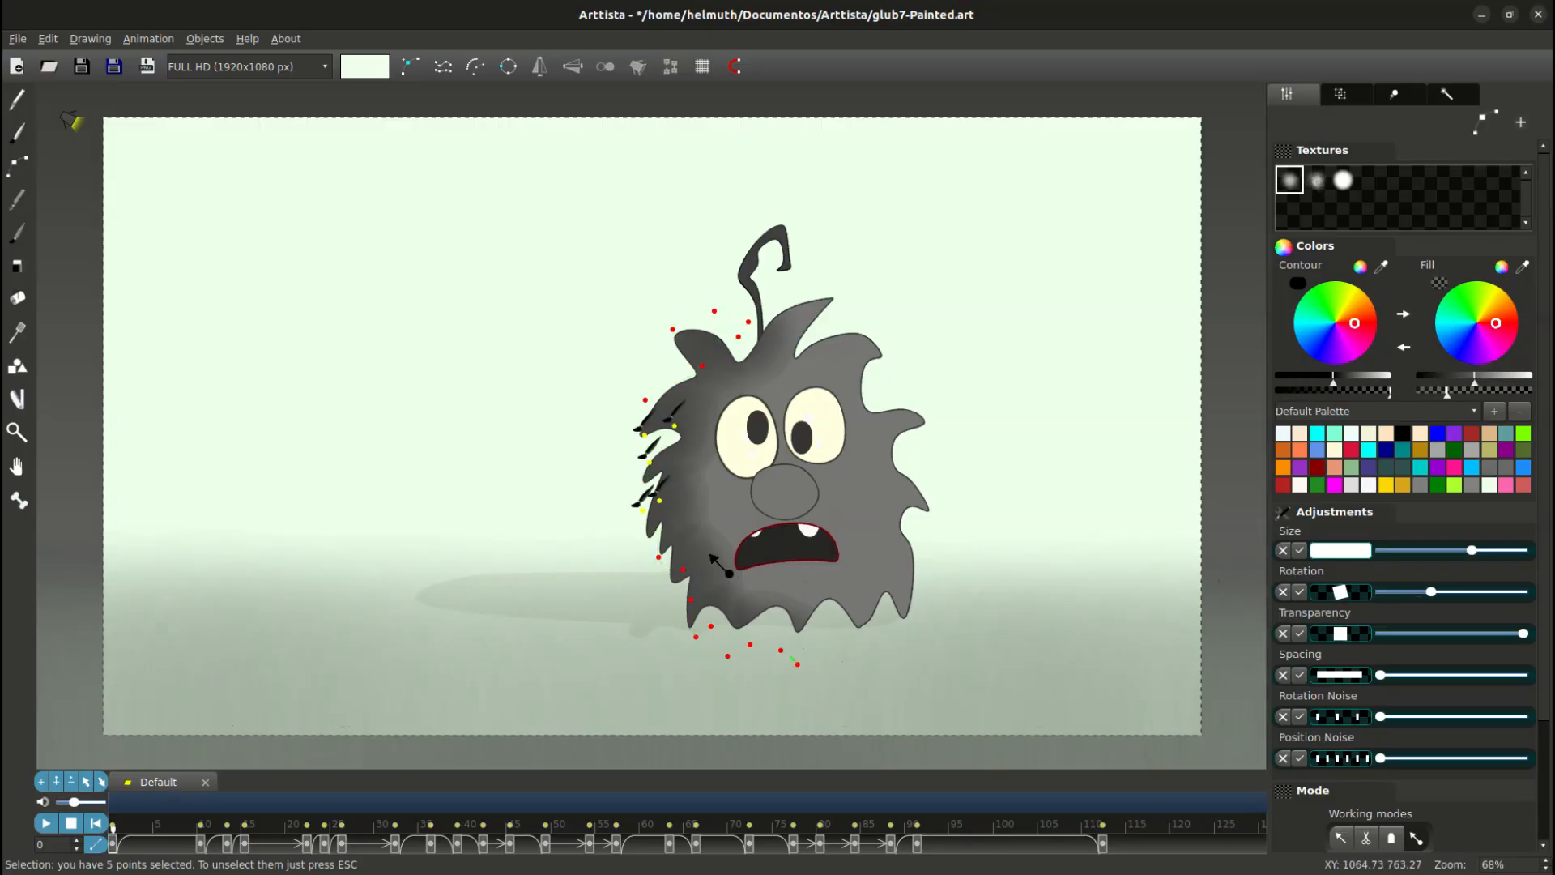
# Select the character's whole shading stroke, lower its fill opacity further, and add the furry body shape to the selection
pyautogui.press('Escape')
pyautogui.doubleClick(800, 657)
pyautogui.click(1431, 393)
pyautogui.keyDown('ctrl'); pyautogui.doubleClick(915, 559); pyautogui.keyUp('ctrl')
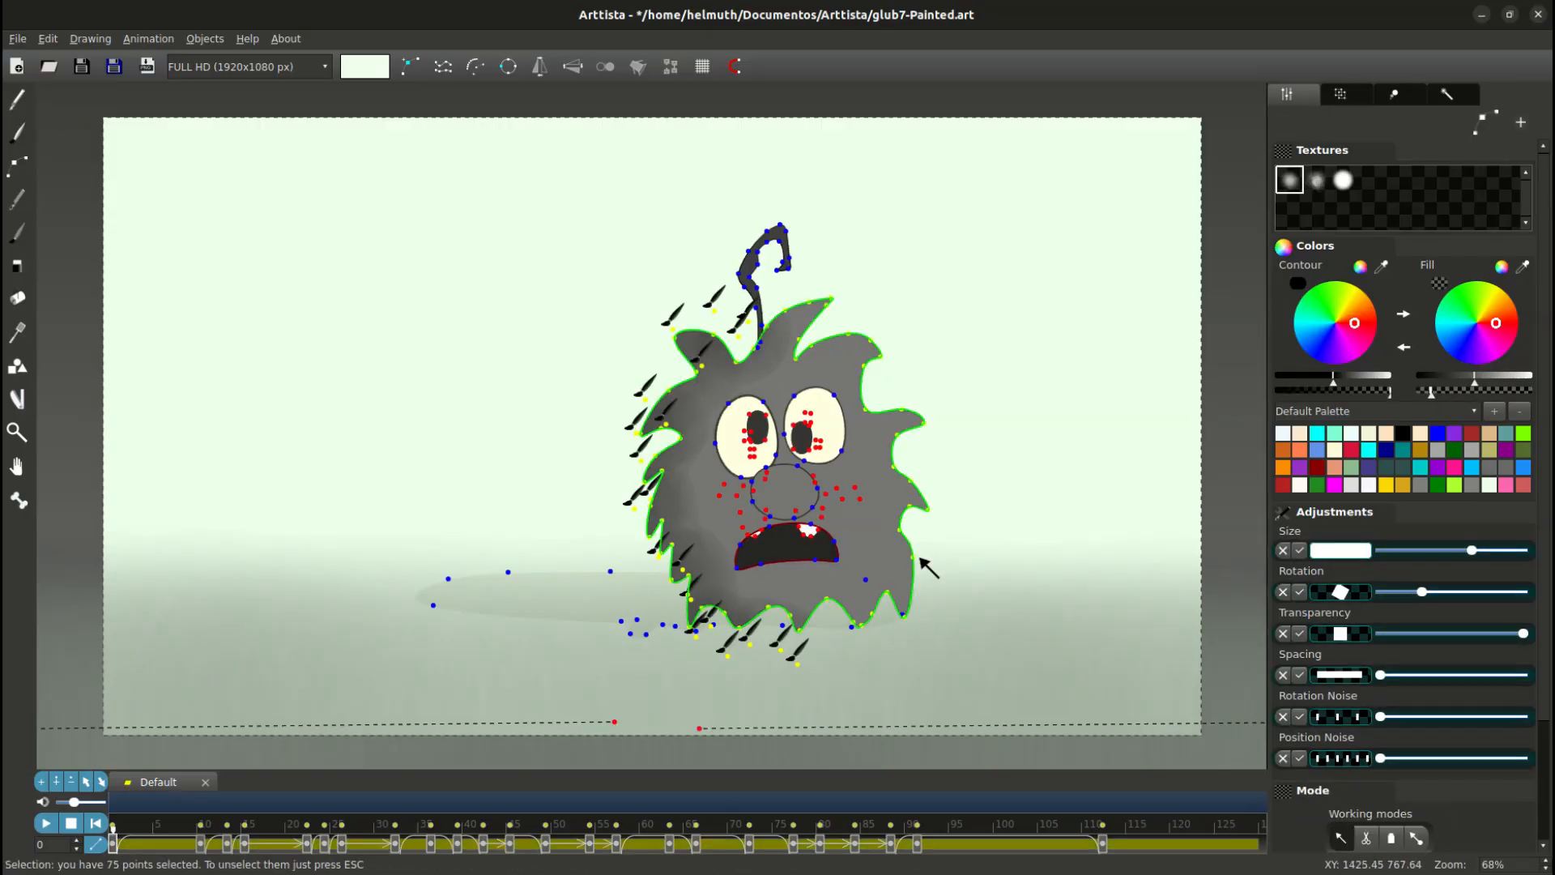